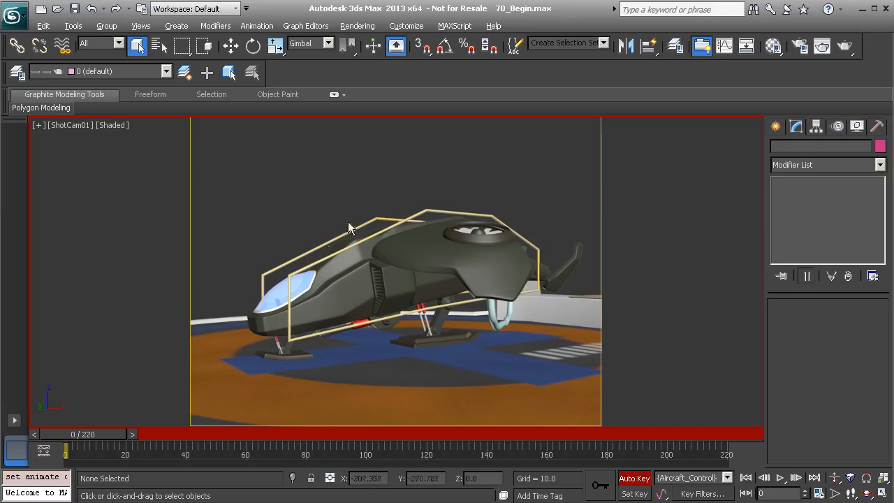
- Maximize the Perspective view at frame 0 and frame the aircraft together with its fueling line
left_click_drag(98, 431, 68, 447)
key("alt+w")
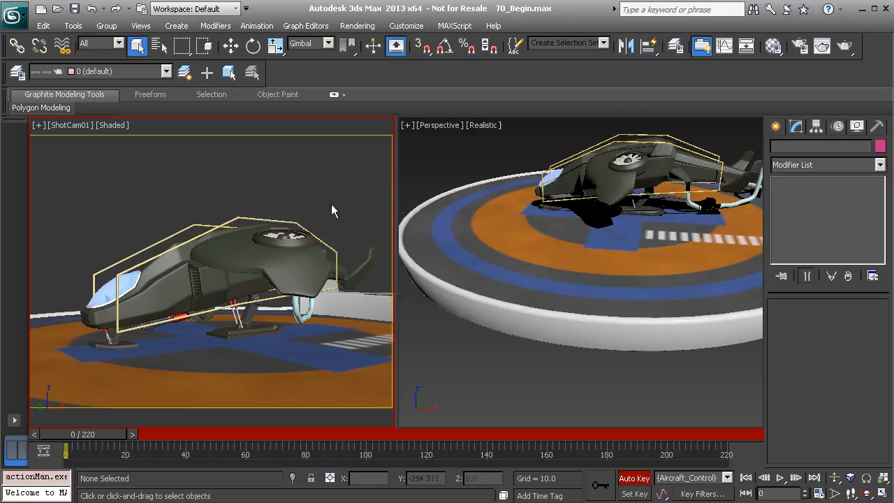
left_click(478, 161)
key("alt+w")
middle_click_drag(454, 233, 397, 317)
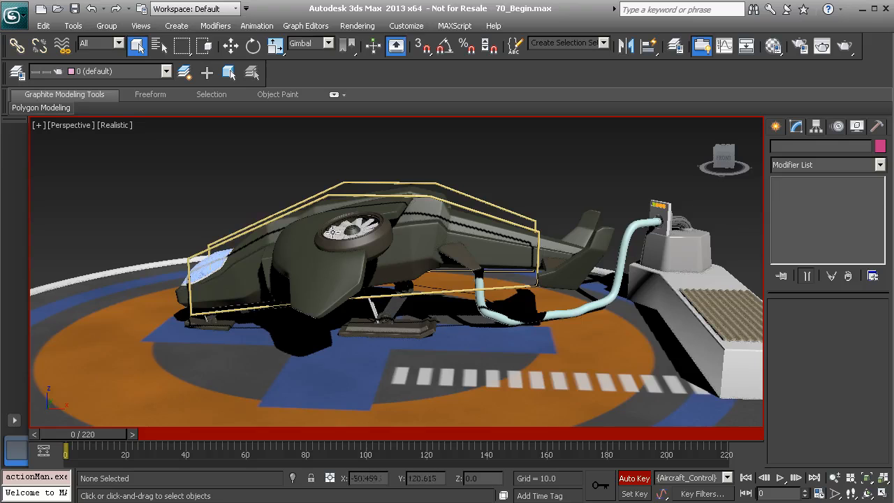
- Unhide the Objects_To_Hide layer and select the IK_FuelingLine01 helper at the hose's aircraft end, with the view in wireframe
left_click(16, 74)
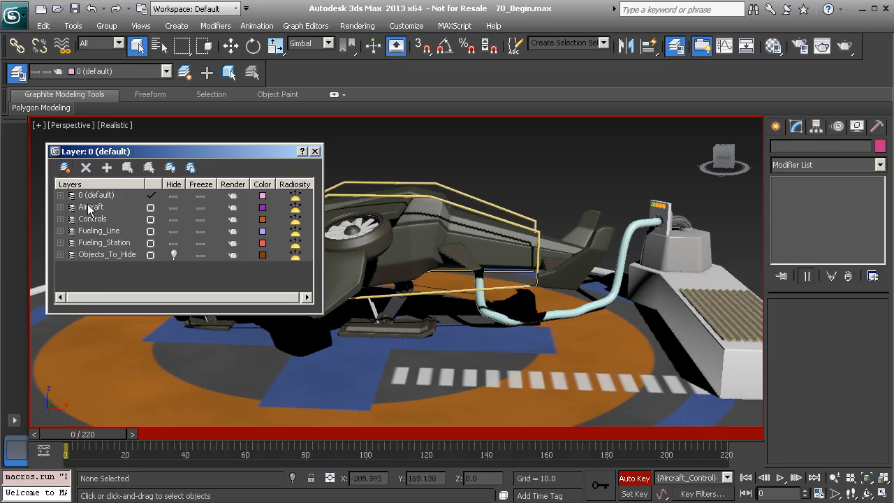
left_click(173, 255)
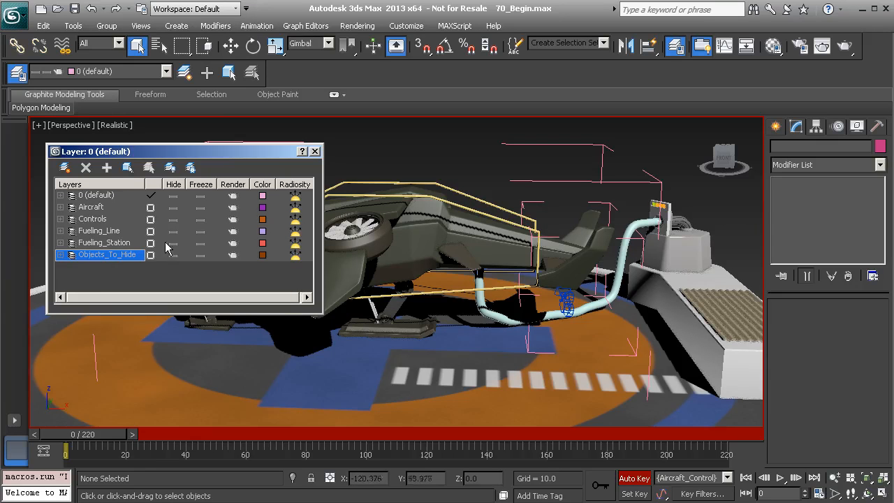
middle_click_drag(506, 287, 463, 208, "alt")
scroll(463, 208, "up", 4)
left_click(455, 230)
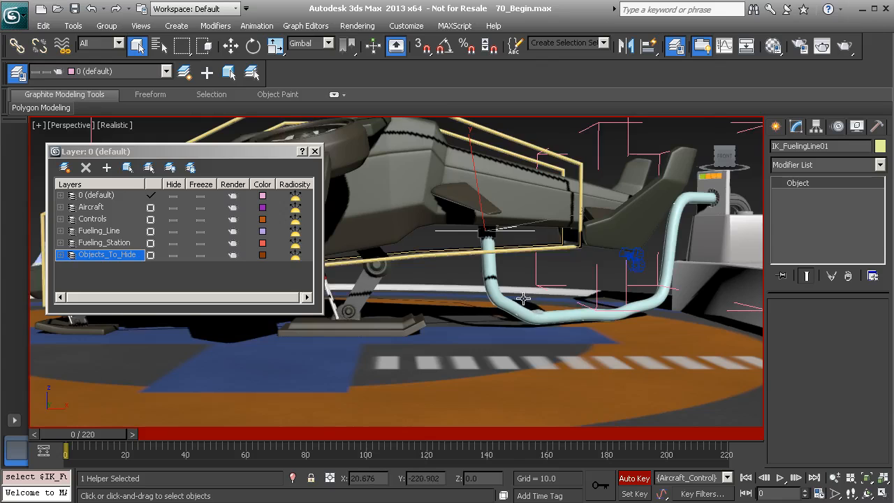
middle_click_drag(523, 304, 514, 302, "alt")
key("F3")
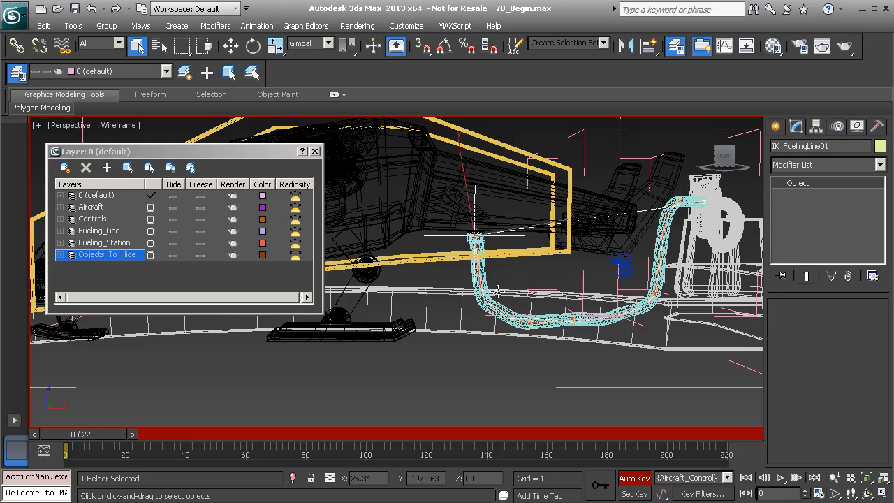
- Restrict the Set Key filters to Rotation only, disabling Position and Custom Attributes
left_click(702, 494)
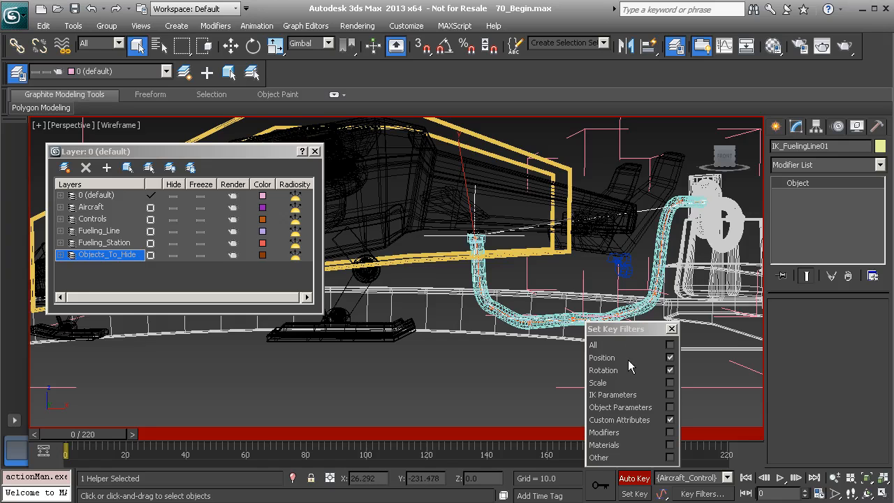
left_click(669, 359)
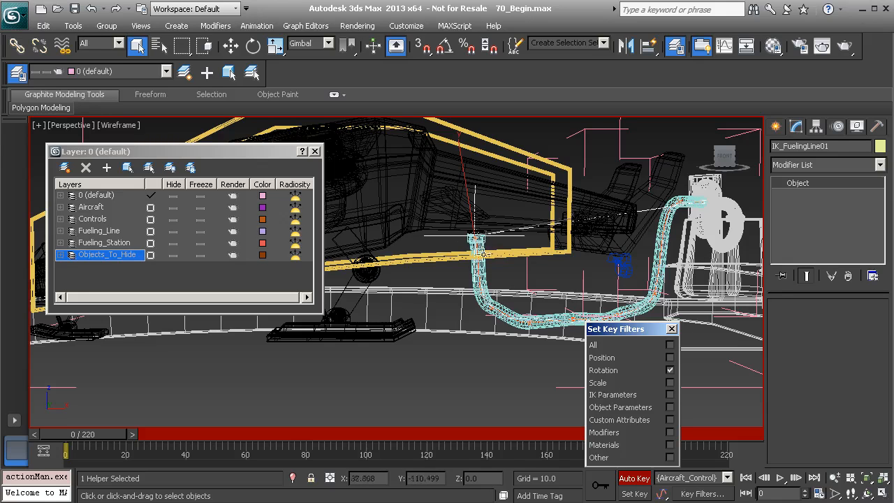
left_click(672, 330)
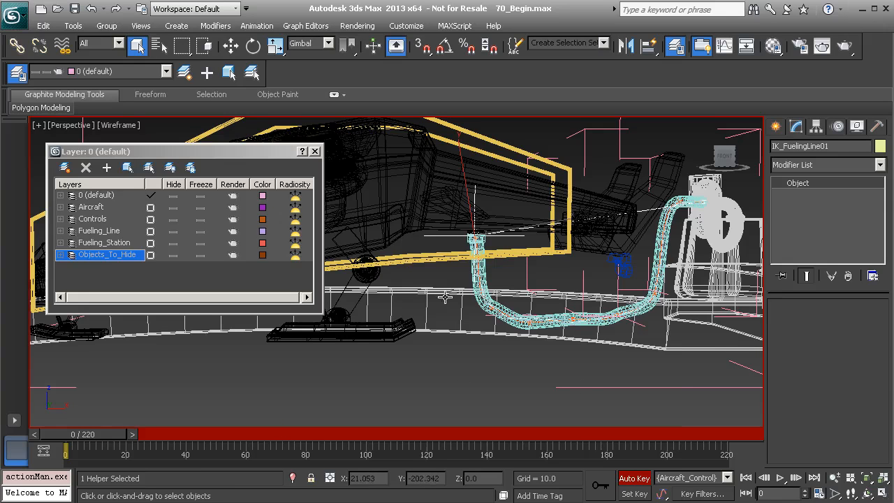
left_click(710, 493)
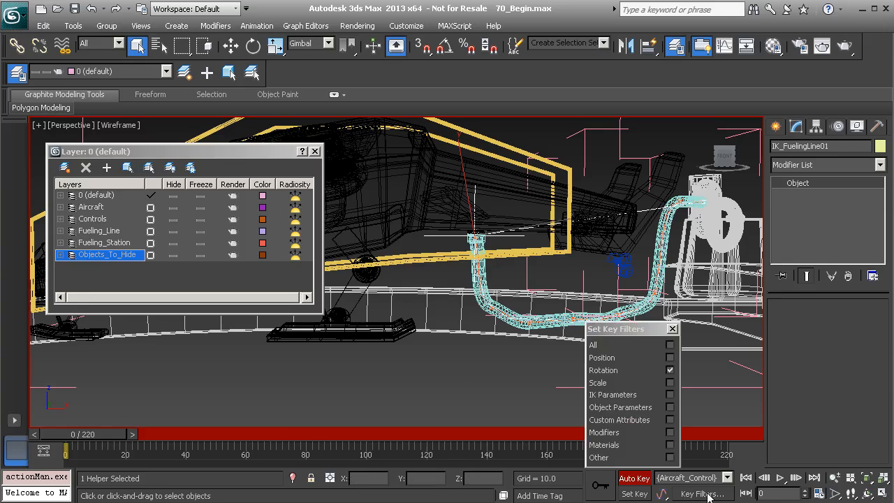
left_click(672, 330)
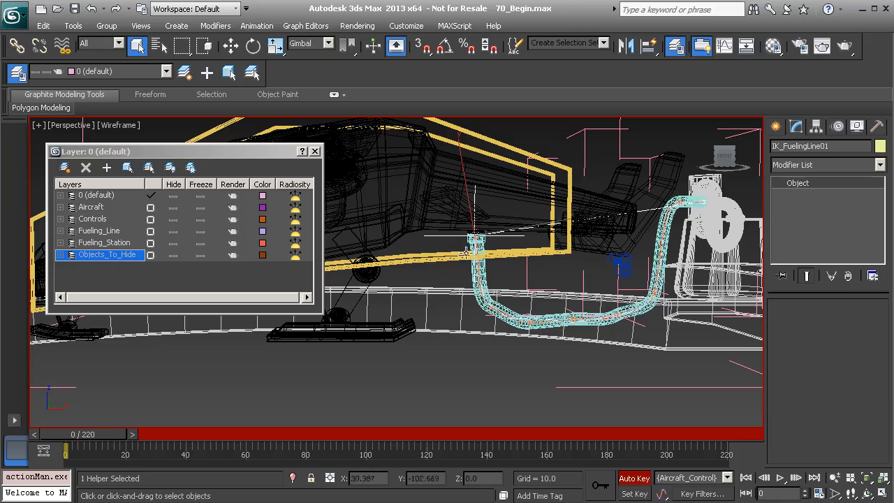
- Display the IK helper's motion parameters, and maximize the ShotCam01 view with the layer manager closed
left_click(838, 128)
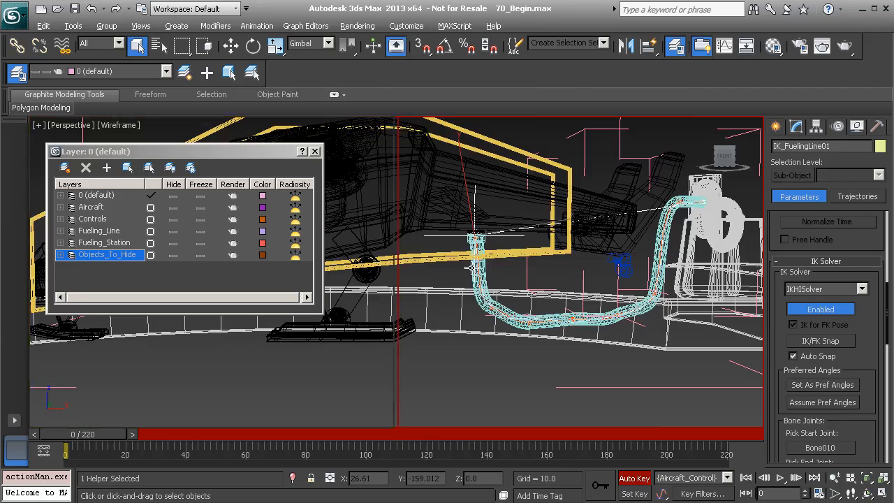
key("alt+w")
left_click_drag(241, 155, 208, 163)
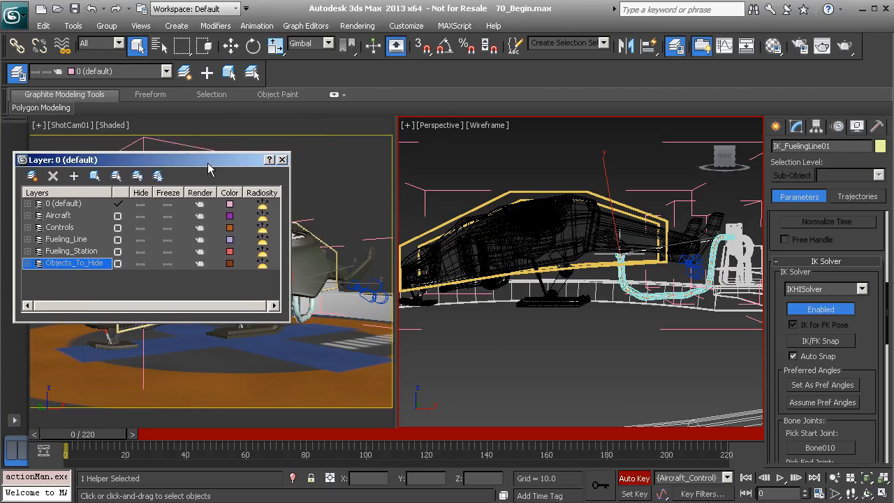
left_click(282, 159)
right_click(343, 187)
key("alt+w")
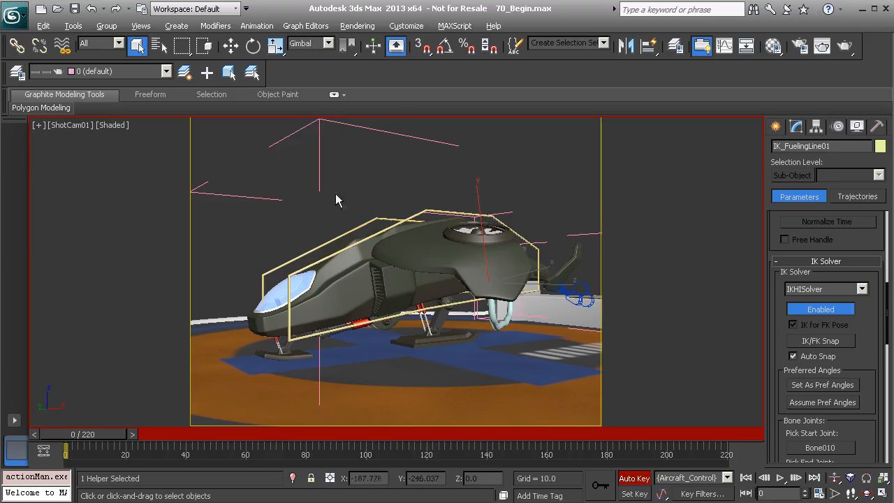
- Disable the fueling line's IK solver at frame 63 with Auto Key on
left_click_drag(90, 435, 270, 471)
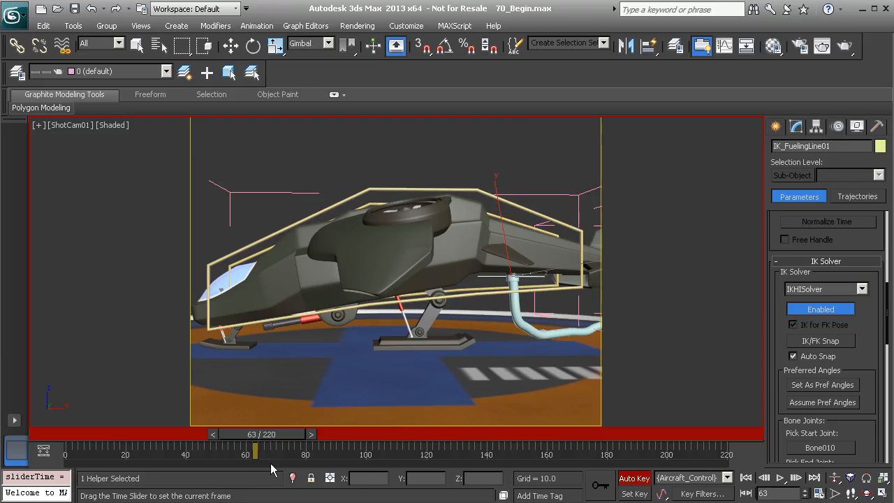
key("q")
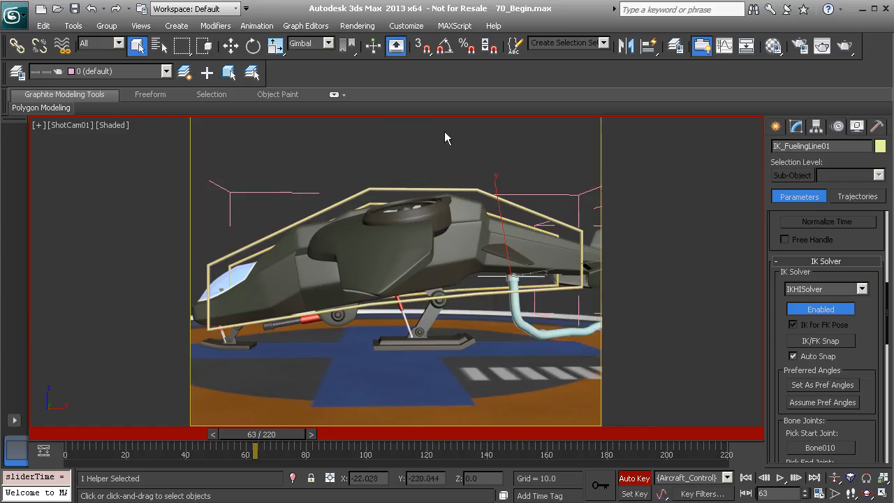
key("alt+w")
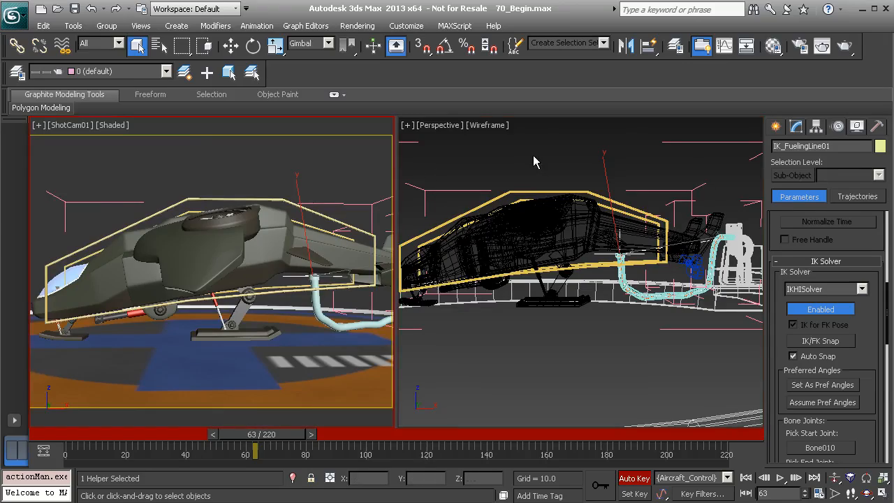
key("alt+w")
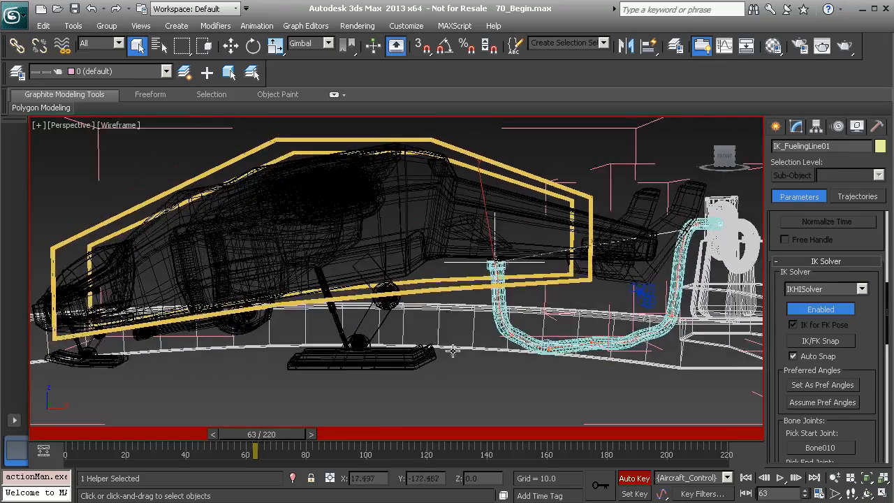
scroll(453, 350, "up", 5)
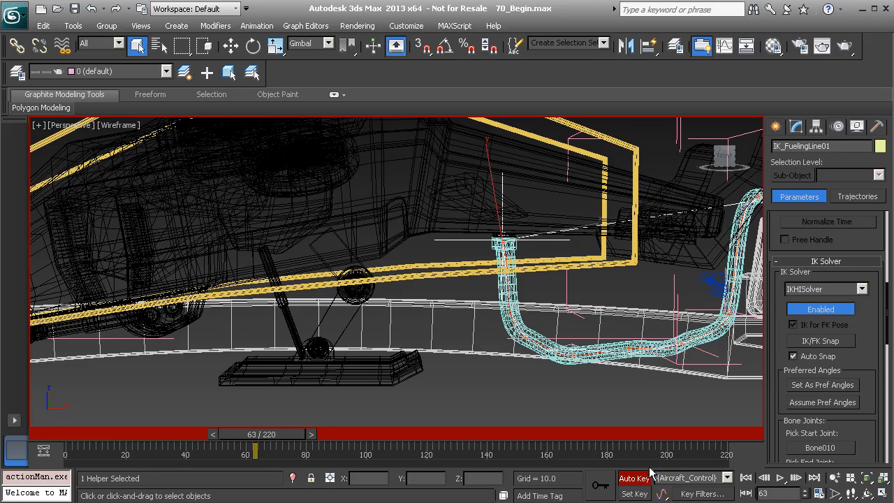
left_click(822, 310)
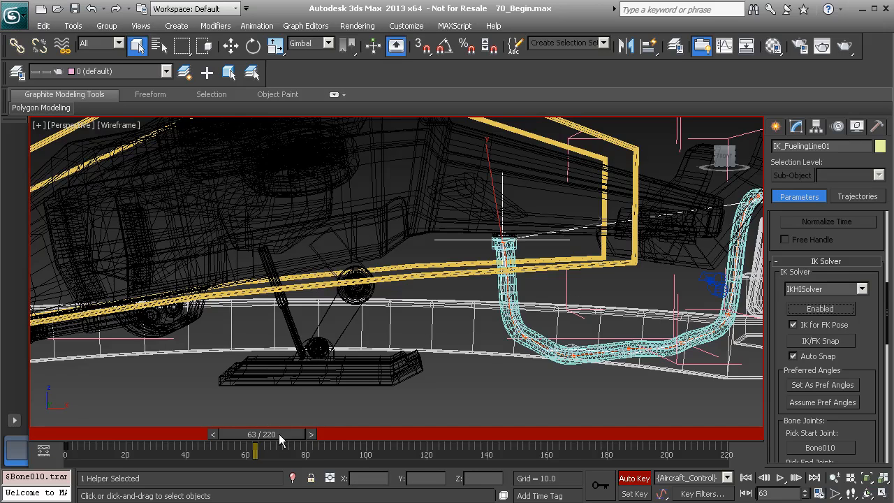
- Test the IK at frame 55 by raising the Anim_Aircraft01 control about 31 units, and undo the move
left_click_drag(298, 436, 275, 436)
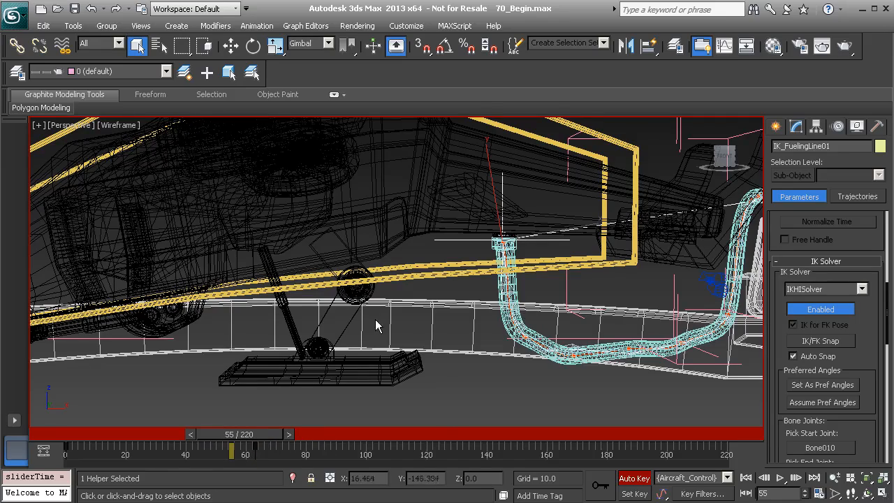
middle_click_drag(390, 326, 408, 350, "alt")
left_click(436, 151)
middle_click_drag(436, 161, 437, 258, "alt")
key("w")
middle_click_drag(389, 305, 368, 206, "alt")
left_click_drag(369, 207, 377, 191)
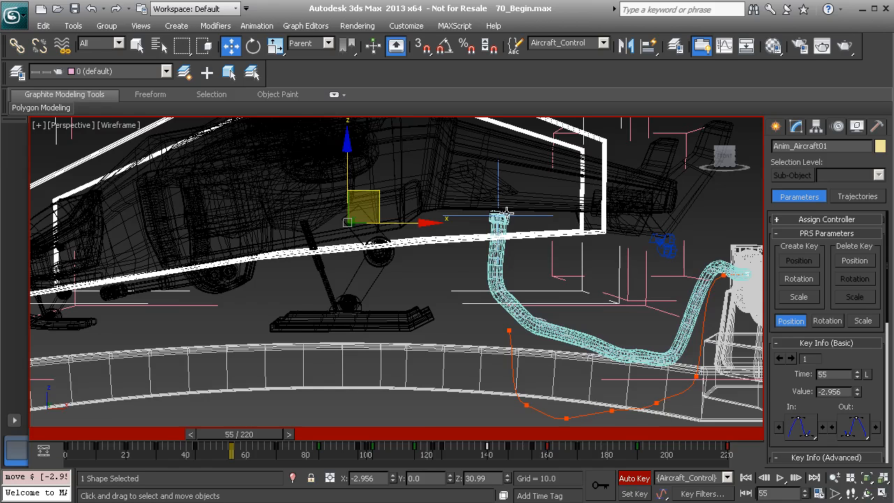
key("z")
key("ctrl+z")
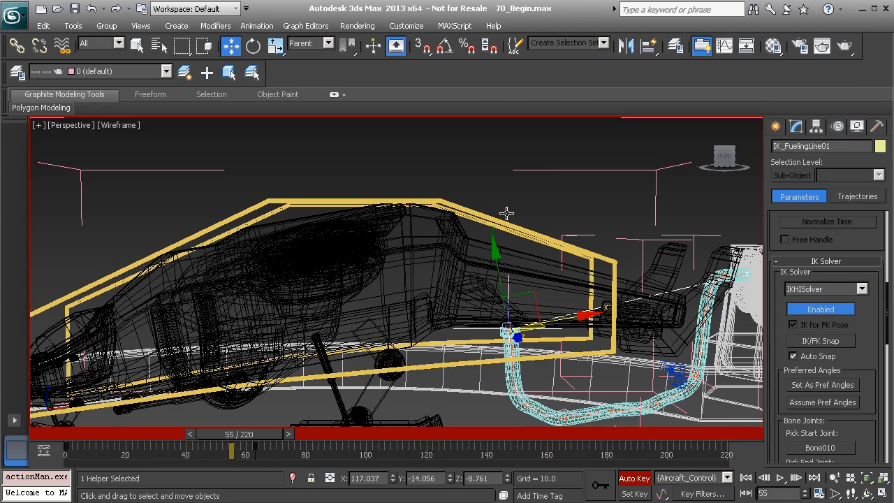
- Test the hose at frame 70 by raising the Anim_Aircraft01 control about 22 units, and undo the move
left_click_drag(258, 440, 302, 447)
key("w")
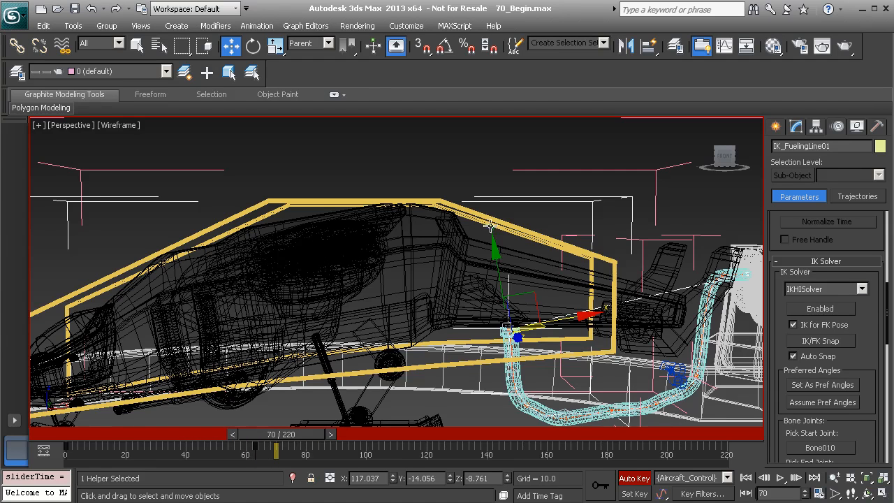
left_click(475, 217)
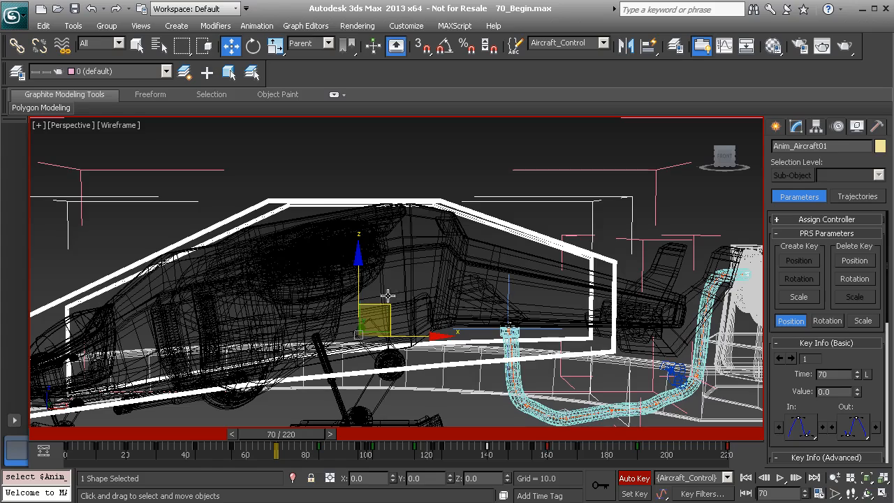
left_click_drag(390, 304, 376, 220)
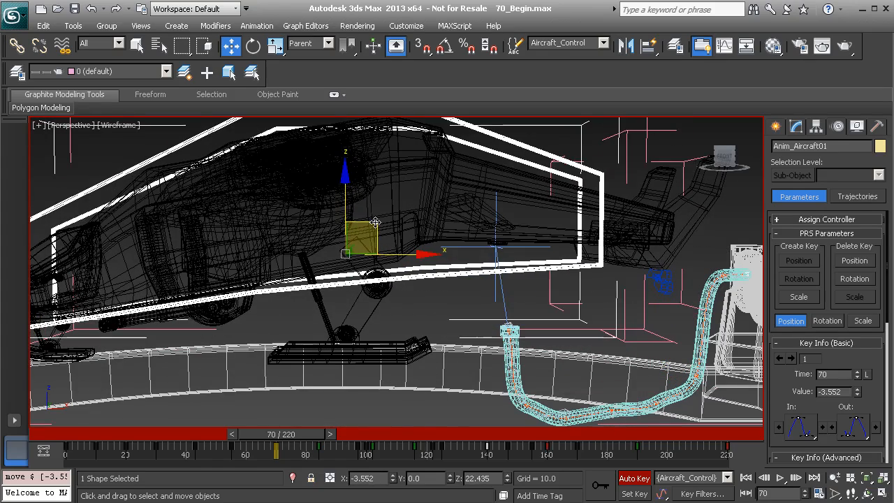
key("ctrl+z")
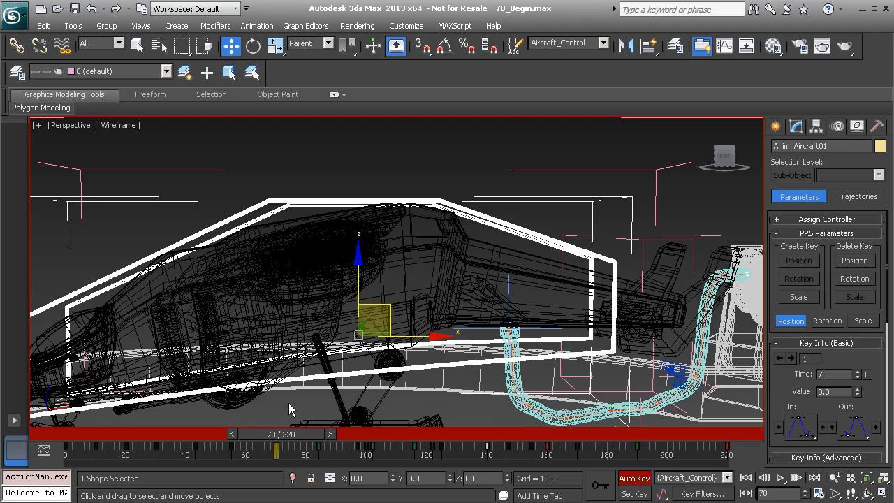
- Reselect the IK_FuelingLine01 helper and return to frame 63, with the hose's lower bend in close view
left_click(509, 285)
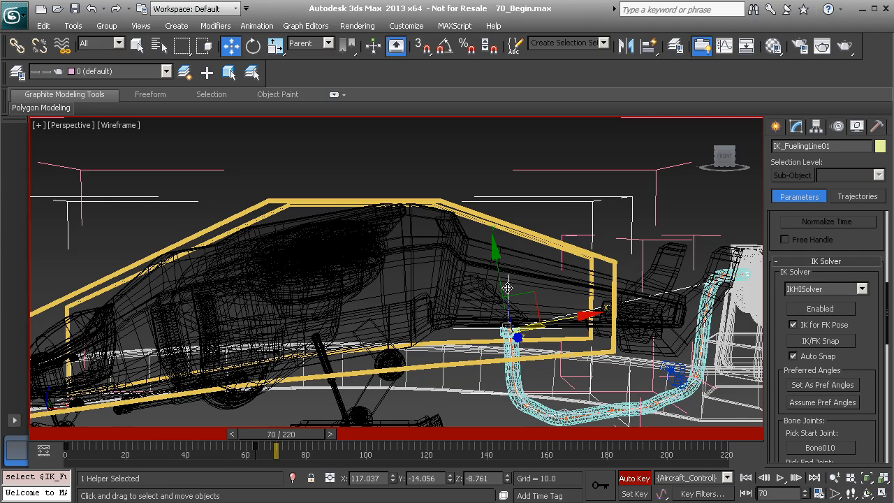
left_click_drag(300, 434, 277, 474)
key("w")
mouse_move(419, 311)
middle_mouse_down()
mouse_move(343, 258)
mouse_move(414, 301)
middle_mouse_up()
scroll(482, 337, "up", 8)
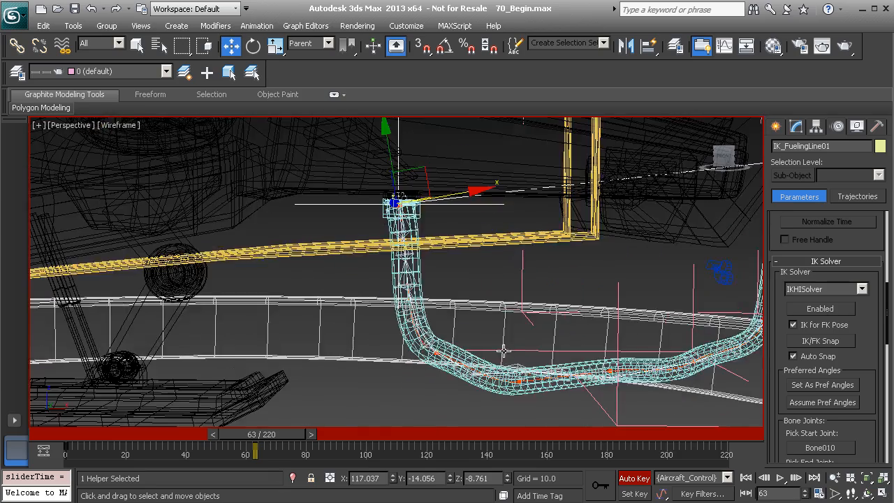
scroll(471, 331, "up", 4)
middle_click_drag(559, 352, 507, 342)
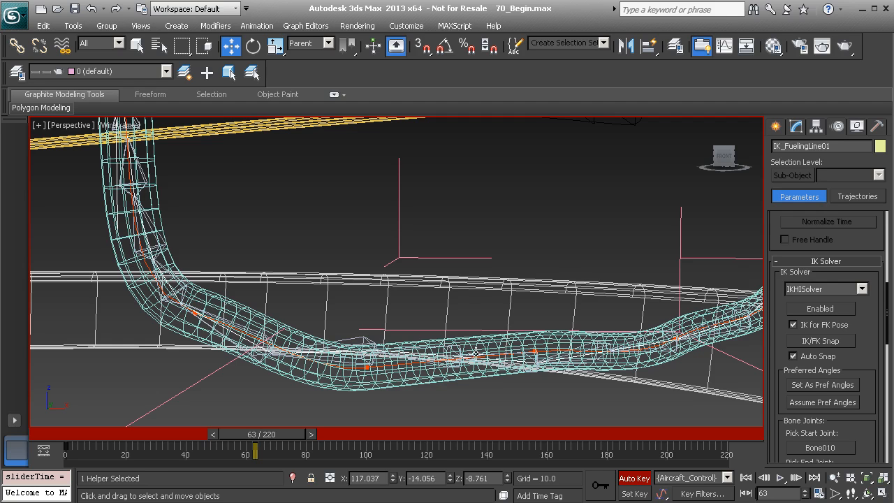
- Select Bone007 inside the lowest bend of the fueling line
middle_click_drag(317, 338, 271, 303, "alt")
left_click(383, 346)
middle_click_drag(386, 345, 373, 363, "alt")
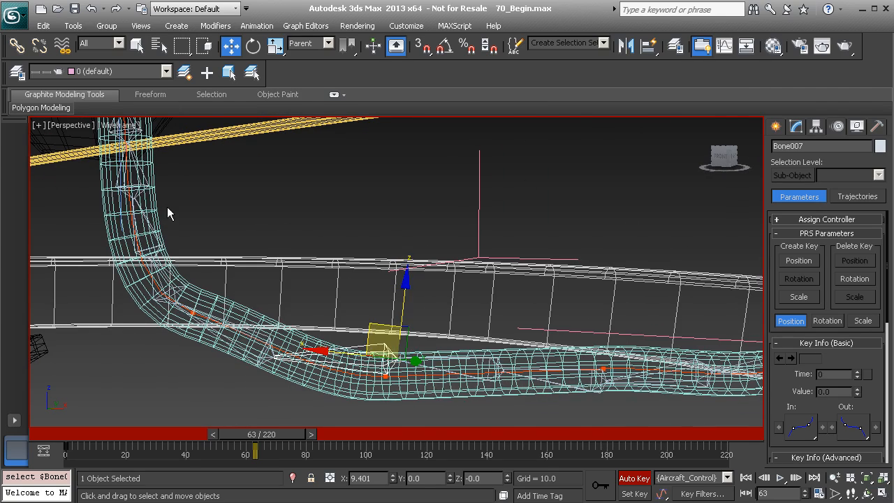
middle_click_drag(167, 209, 183, 242)
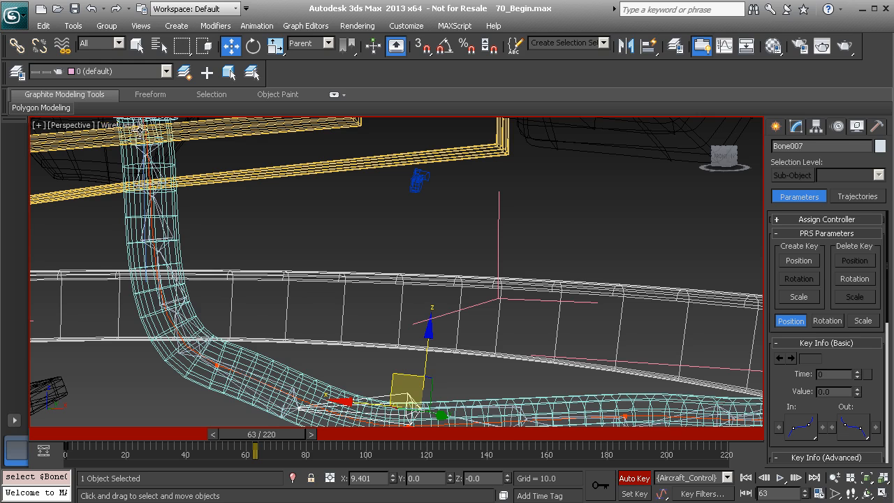
mouse_move(287, 331)
middle_mouse_down("alt")
mouse_move(271, 317)
mouse_move(279, 318)
middle_mouse_up("alt")
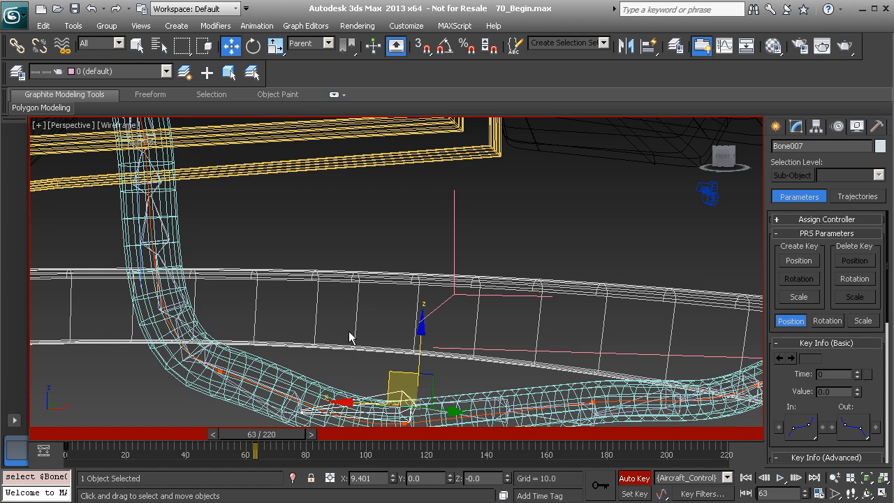
double_click(384, 396)
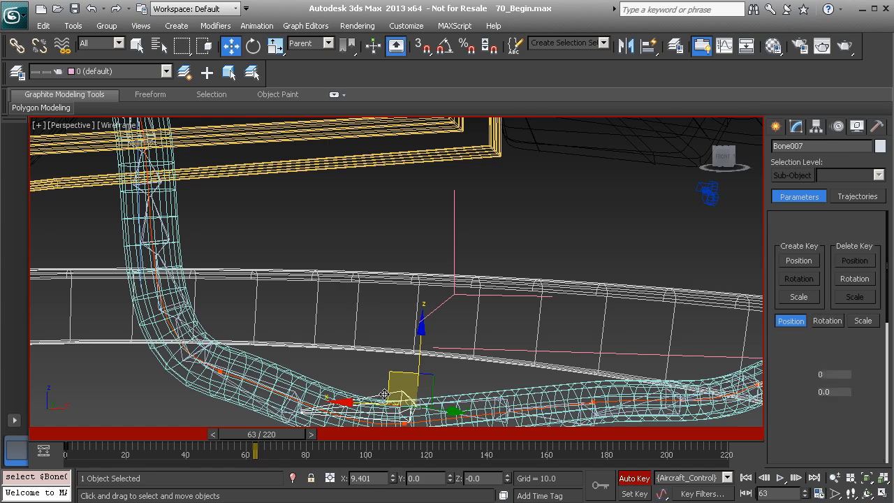
left_click(385, 394)
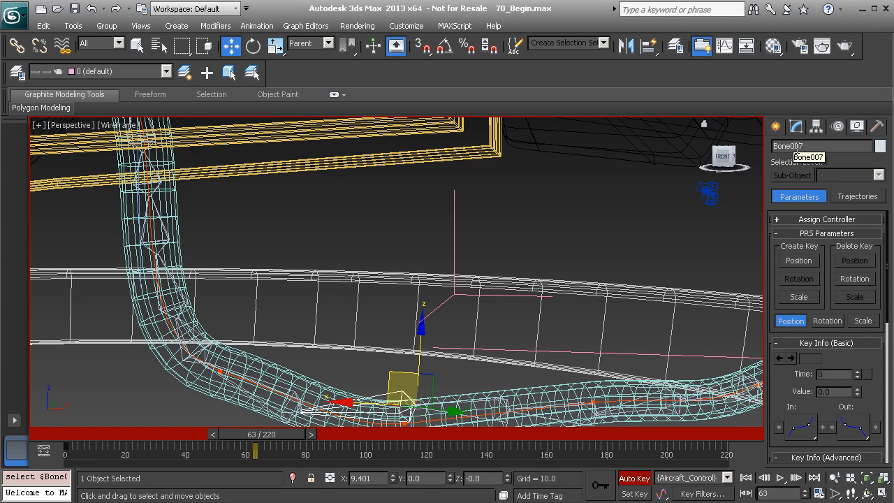
- Set a key at frame 63 on Bone007 and all its child bones, and go to frame 70
double_click(389, 393)
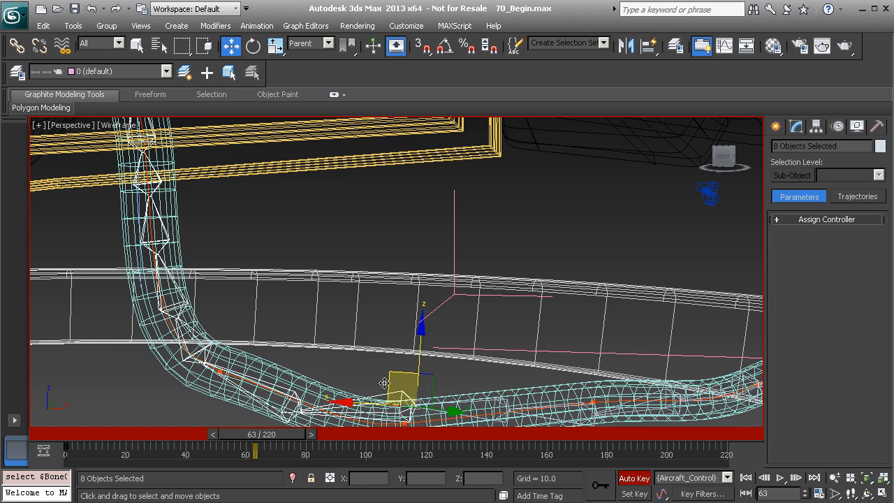
scroll(263, 245, "down", 3)
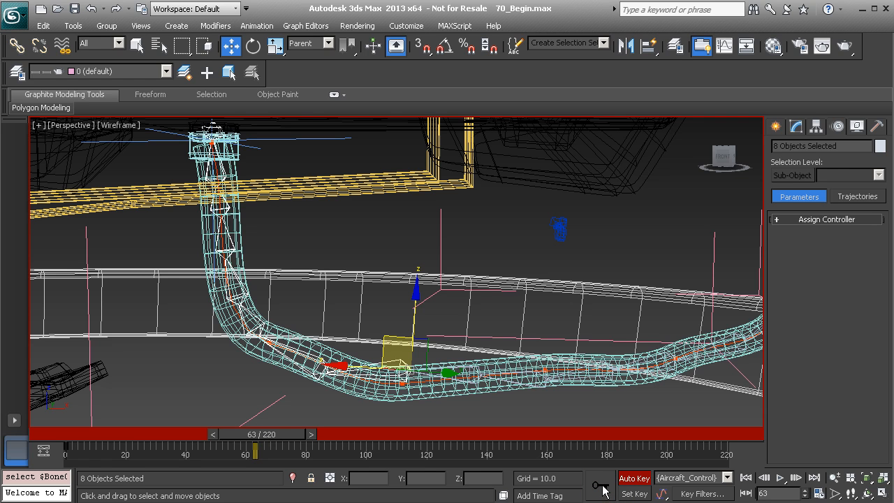
mouse_move(291, 434)
left_mouse_down()
mouse_move(97, 437)
mouse_move(285, 436)
left_mouse_up()
left_click_drag(281, 467, 301, 472)
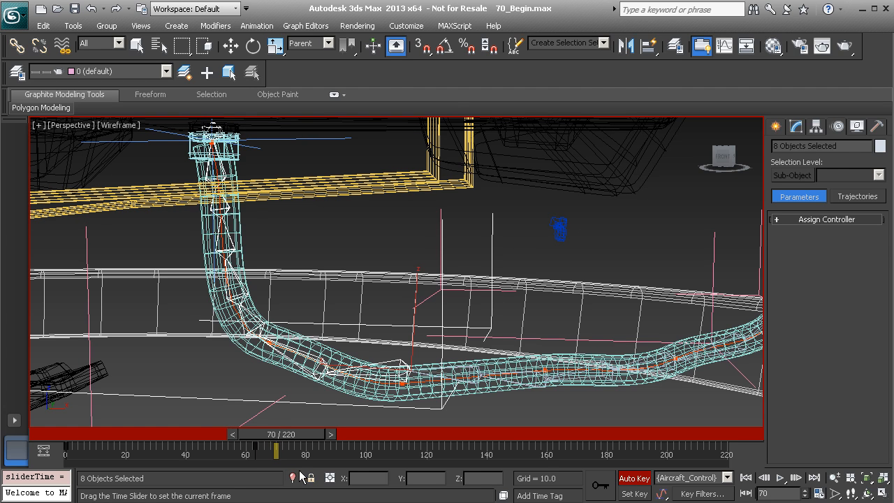
key("w")
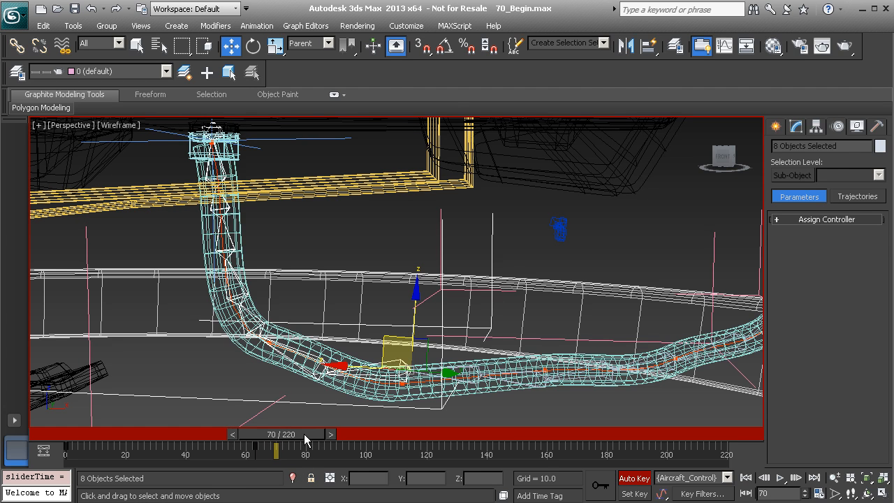
- Rotate Bone007 alone about 11.7 degrees on its Y axis at frame 70, with ShotCam01 shown beside the Perspective view
mouse_move(310, 309)
middle_mouse_down()
mouse_move(307, 297)
mouse_move(320, 296)
middle_mouse_up()
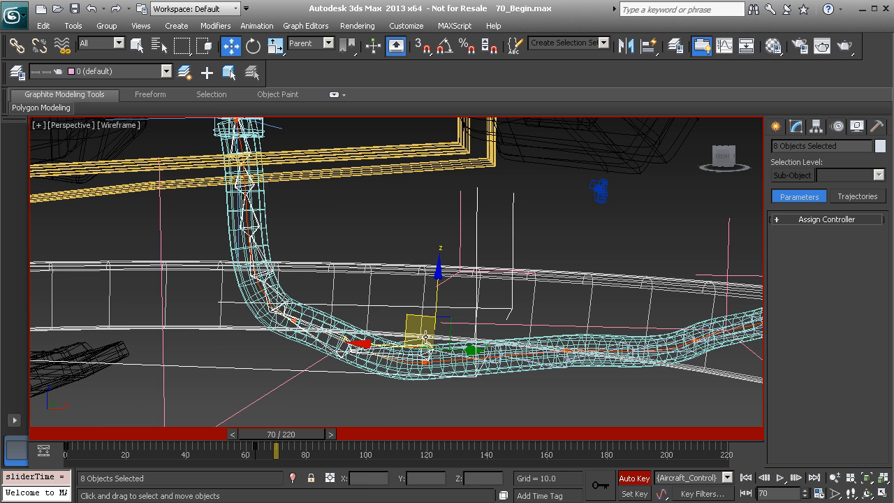
left_click(420, 339)
middle_click_drag(418, 340, 406, 344, "alt")
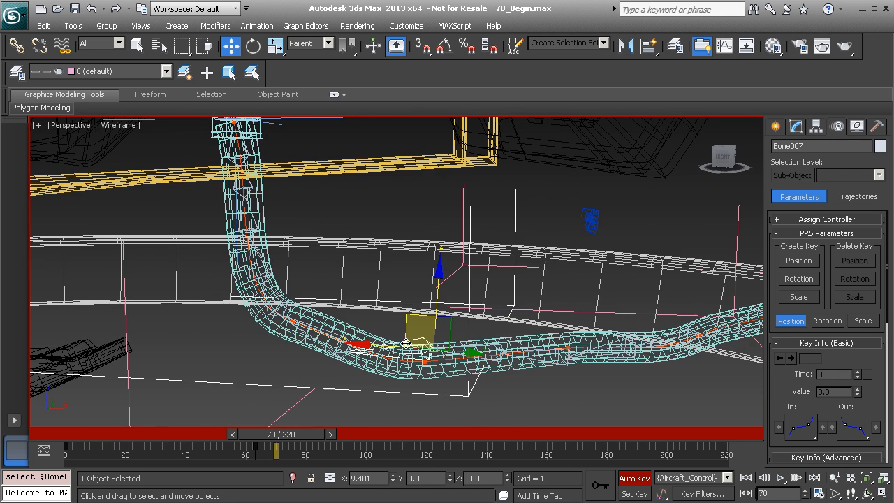
key("e")
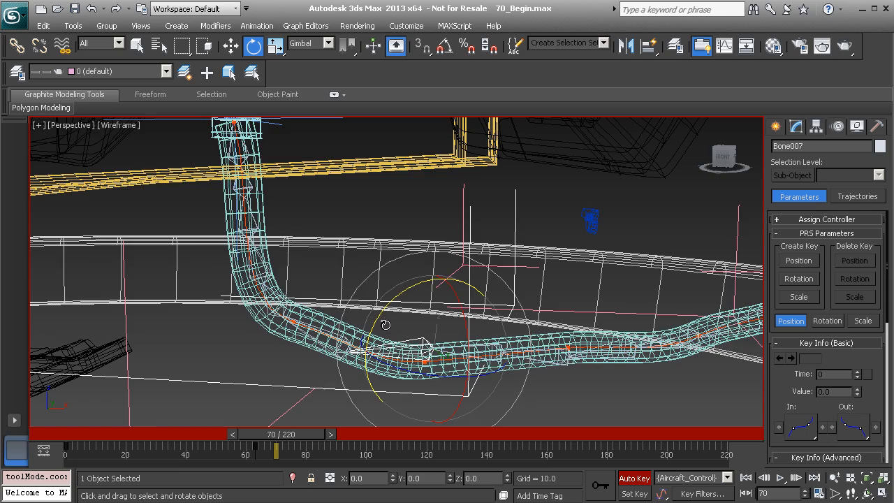
middle_click_drag(376, 326, 377, 310, "alt")
key("alt+w")
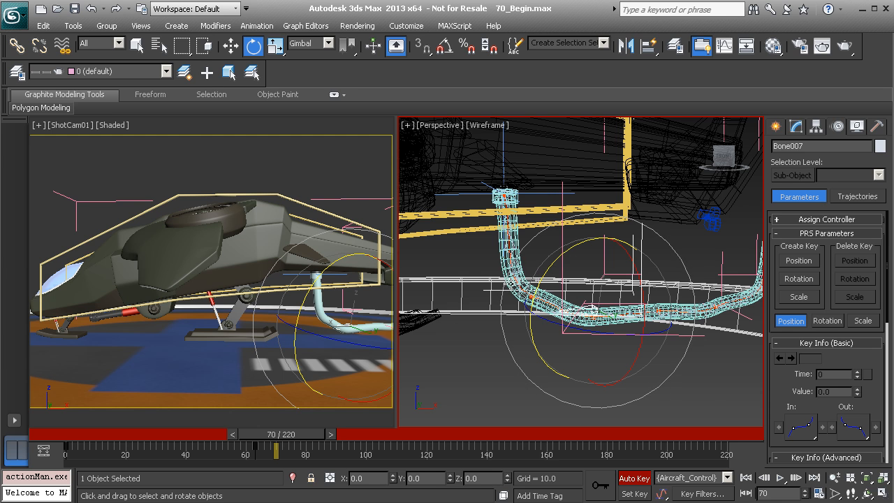
left_click_drag(567, 253, 554, 264)
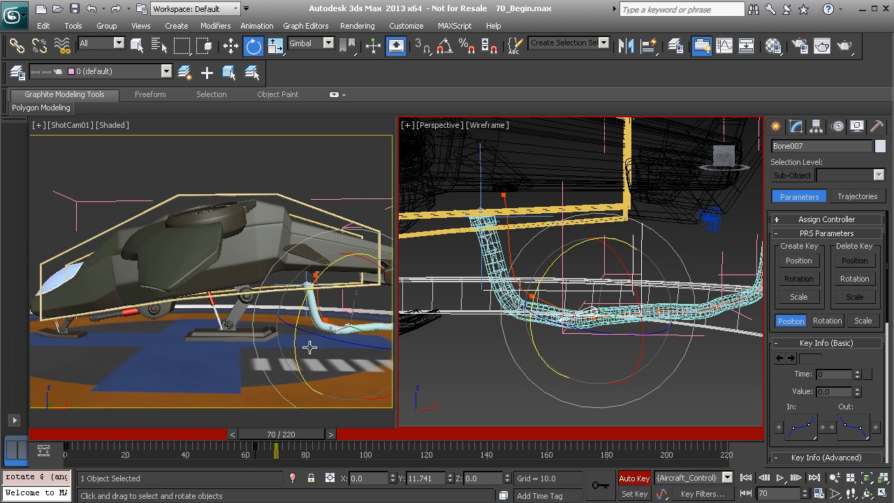
- Rotate Bone017, the next bone toward the hose's free end, so the upright part of the fueling line tips down
scroll(554, 291, "up", 4)
middle_click_drag(553, 290, 569, 310)
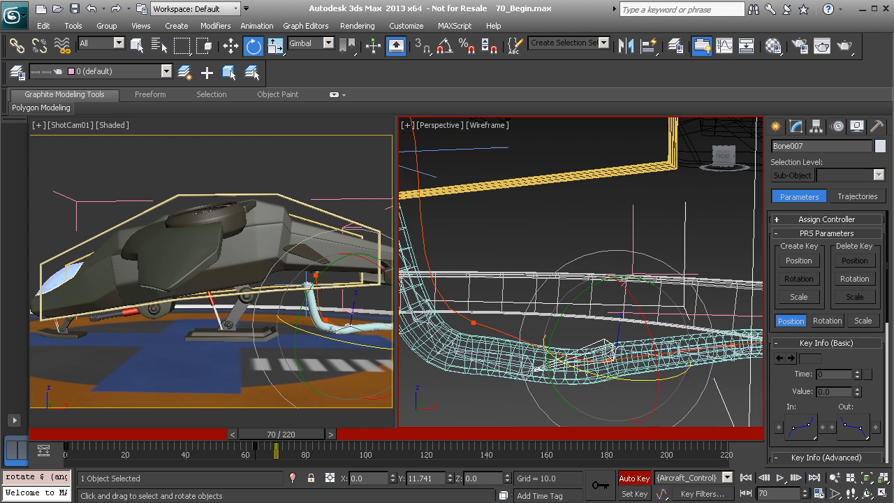
middle_click_drag(510, 377, 510, 343)
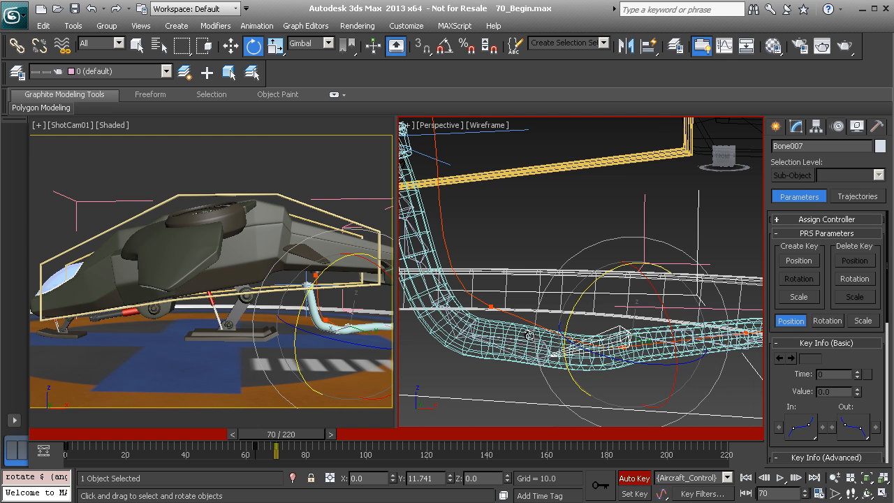
left_click_drag(592, 284, 573, 327)
right_click(573, 327)
left_click(548, 352)
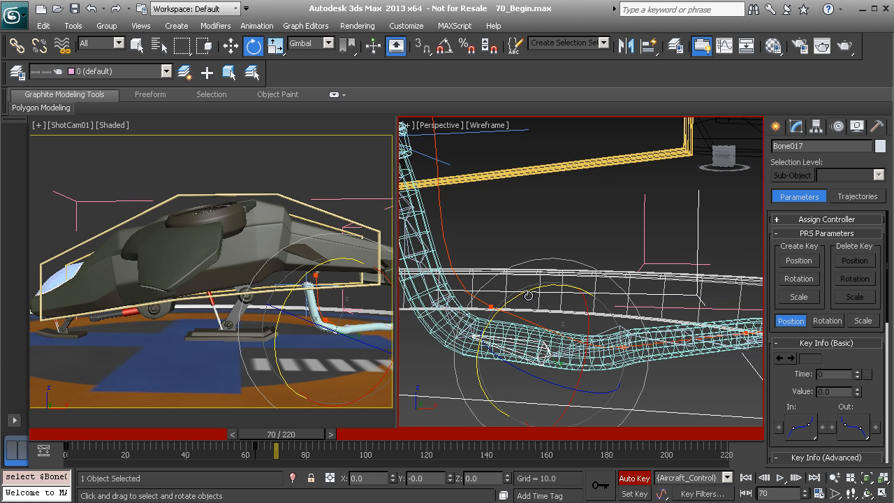
left_click_drag(530, 291, 507, 315)
- Rotate the child bone Bone008 about -24 degrees on its Z axis to drop the hose further toward the ground
key("Page_Down")
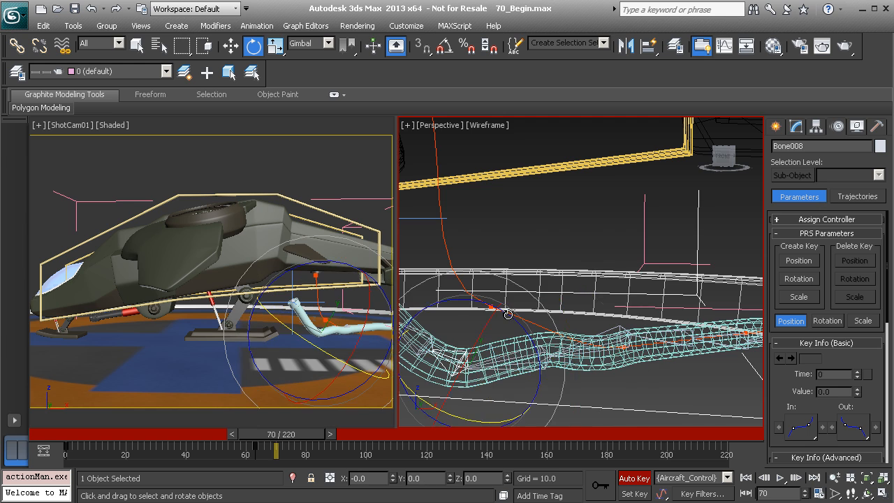
middle_click_drag(520, 317, 547, 307)
left_click_drag(519, 289, 479, 279)
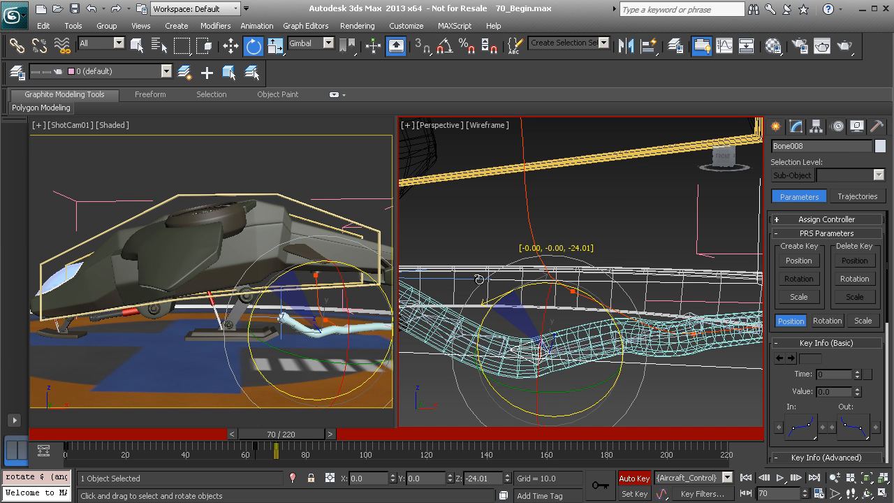
- Rotate Bone018 about -26.3 degrees on its Y axis so the hose end lies near the ground
middle_click_drag(494, 306, 554, 324)
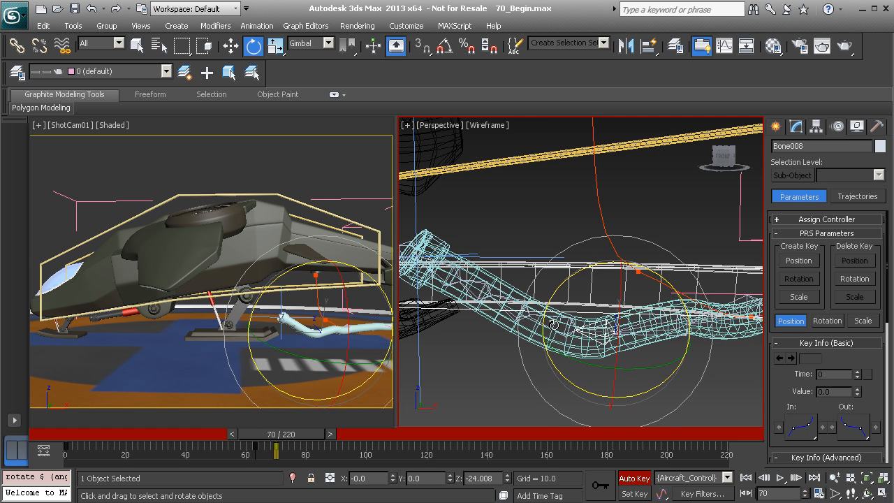
left_click(553, 324)
left_click_drag(528, 266, 502, 287)
middle_click_drag(503, 324, 541, 318)
- Maximize the ShotCam01 view and set its shading to Realistic
right_click(387, 299)
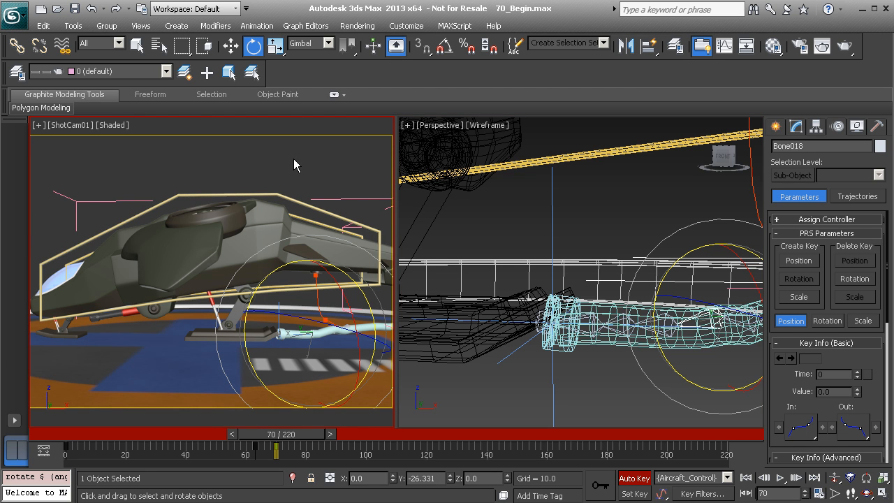
key("alt+w")
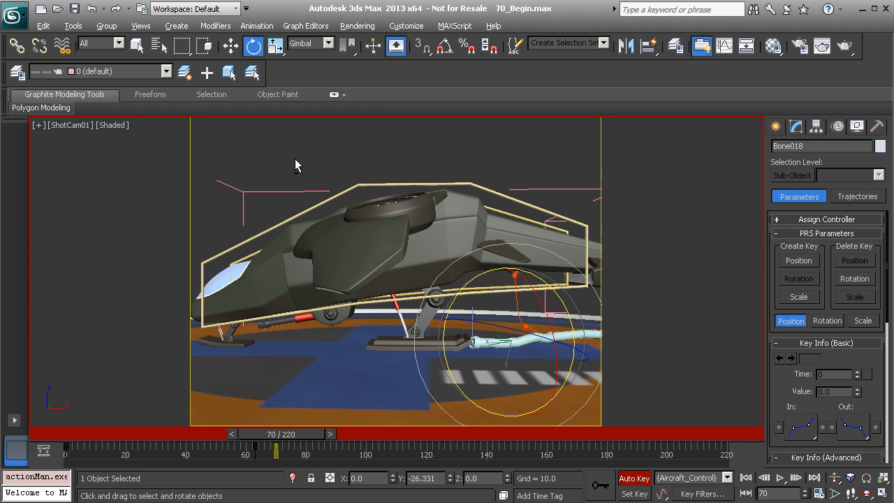
left_click(113, 125)
left_click(158, 140)
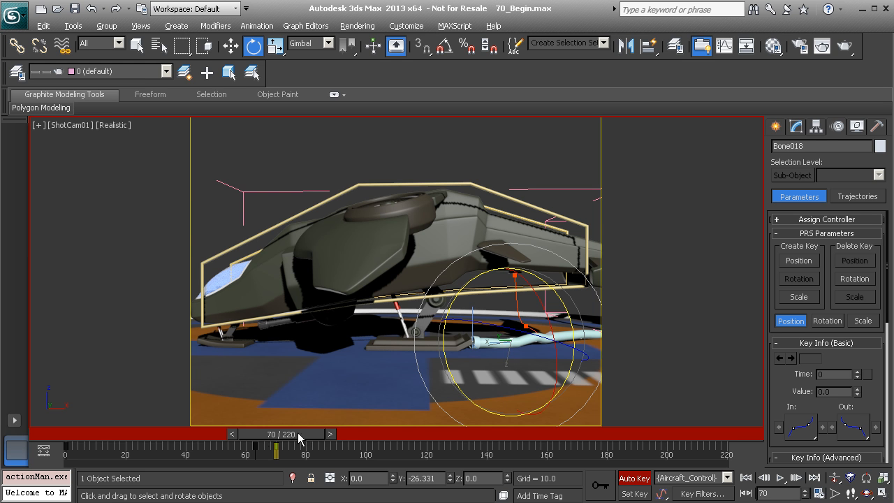
- Go back to frame 63 and select the IK_FuelingLine01 helper with the Move tool
left_click_drag(304, 433, 284, 447)
key("e")
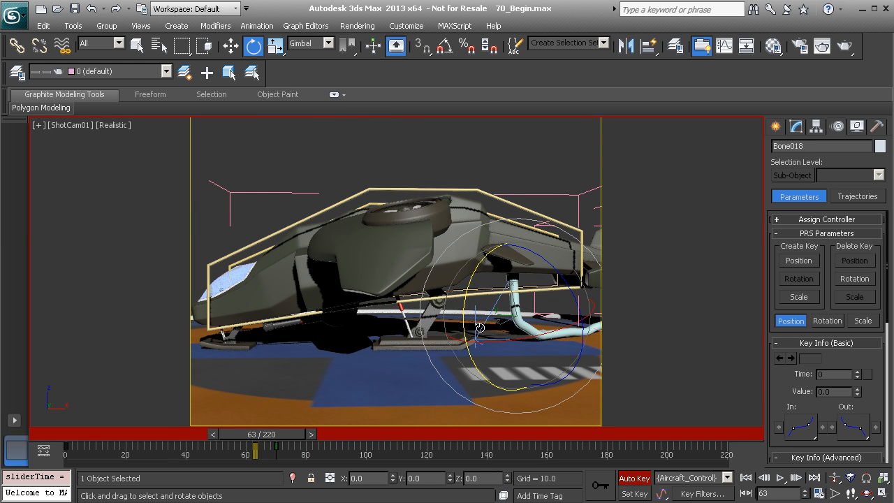
left_click(476, 310)
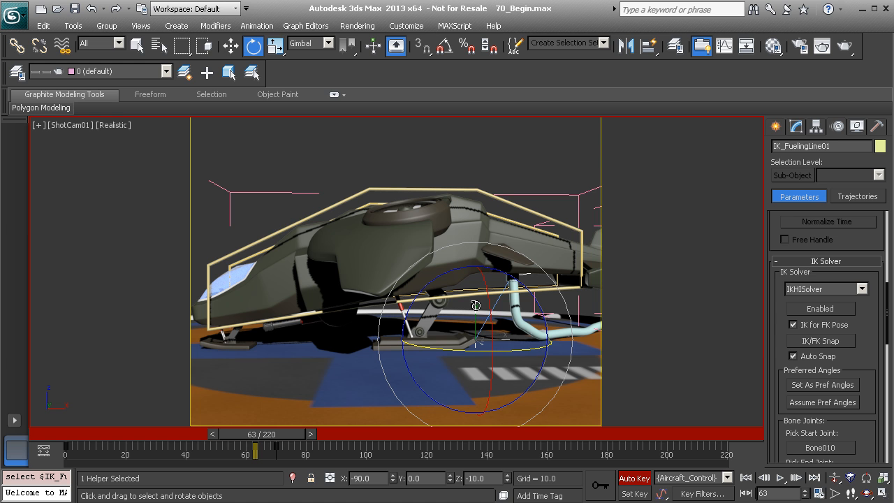
key("w")
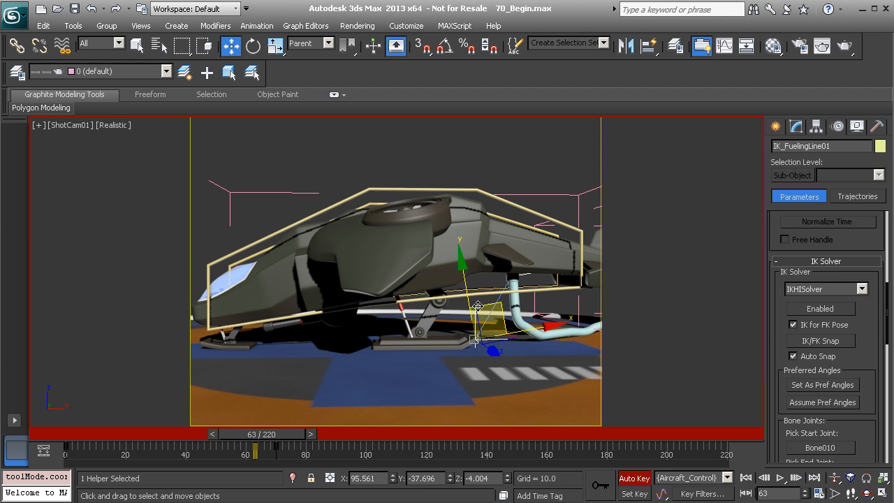
left_click(476, 307)
- Copy the IK_FuelingLine01 key from frame 0 to frame 63, and turn off the IK solver's Enabled state at frame 63
left_click_drag(281, 435, 79, 433)
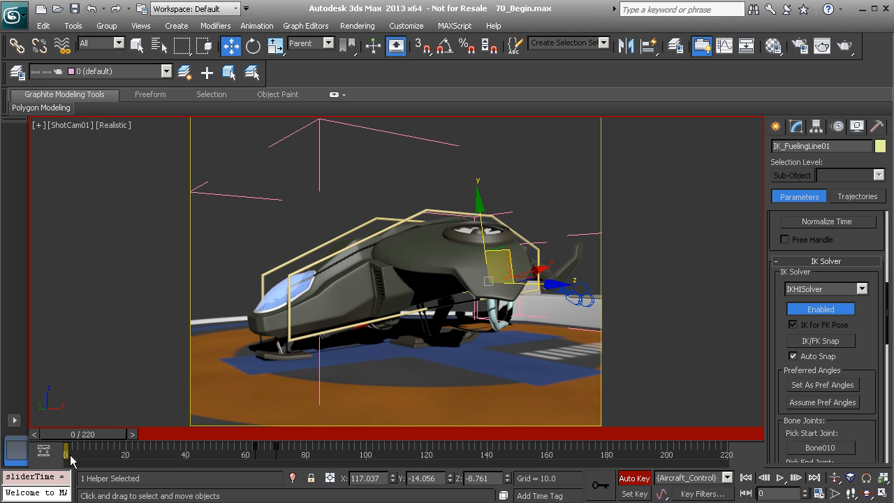
left_click_drag(66, 451, 254, 452, "shift")
left_click_drag(94, 434, 273, 456)
key("w")
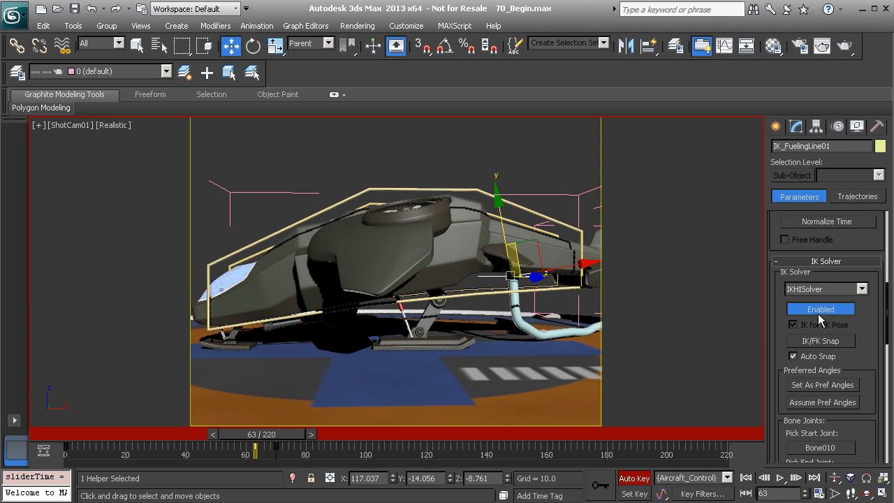
left_click(821, 309)
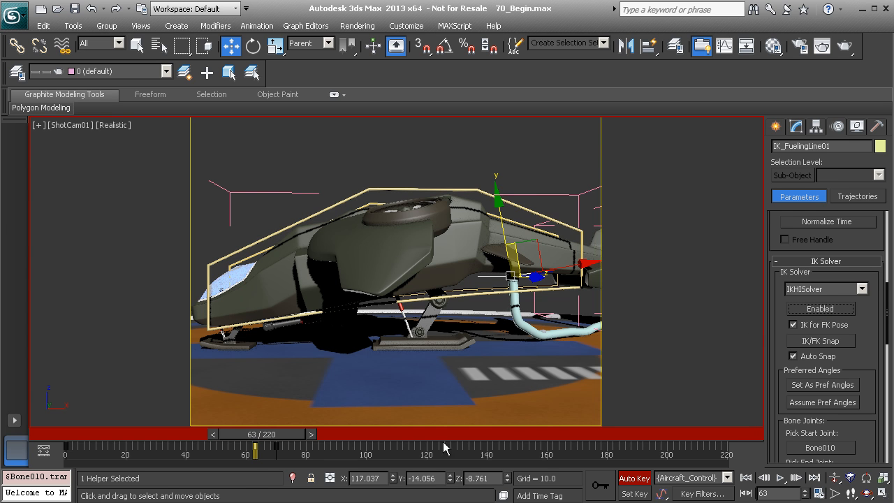
- Preview the hose falling up to frame 73, return to frame 70, and restore the two-viewport layout
left_click_drag(265, 442, 302, 459)
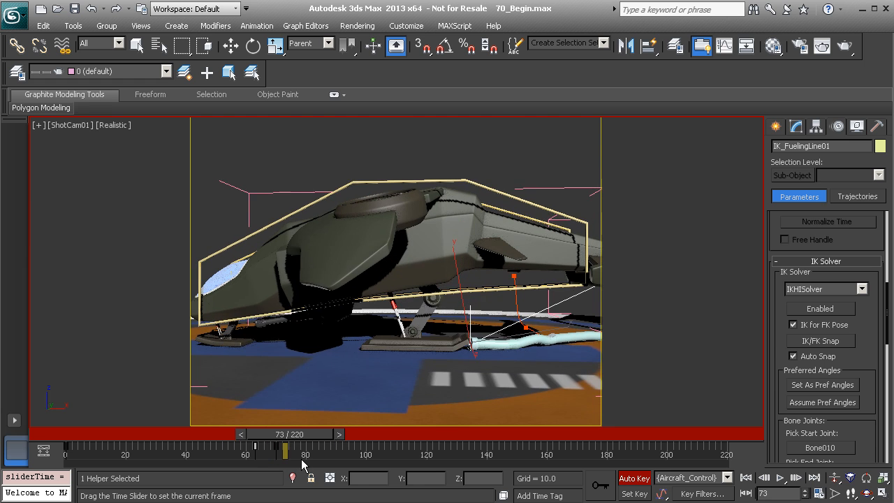
left_click_drag(302, 463, 292, 464)
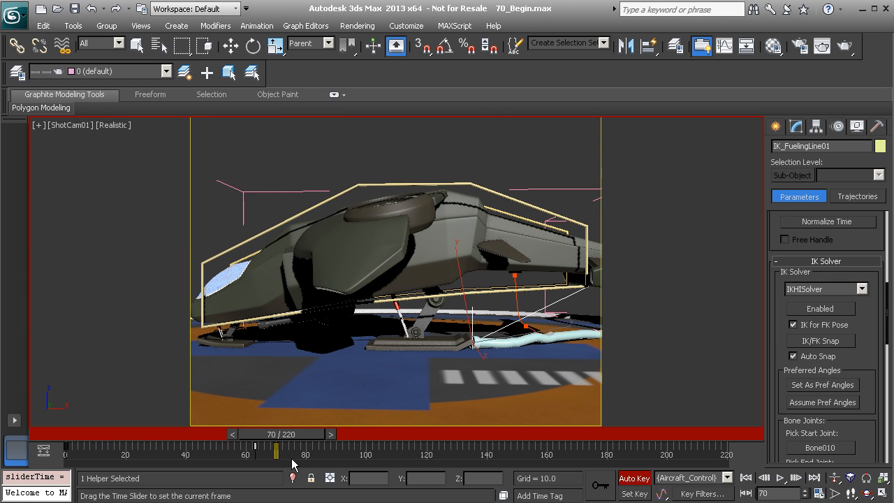
key("w")
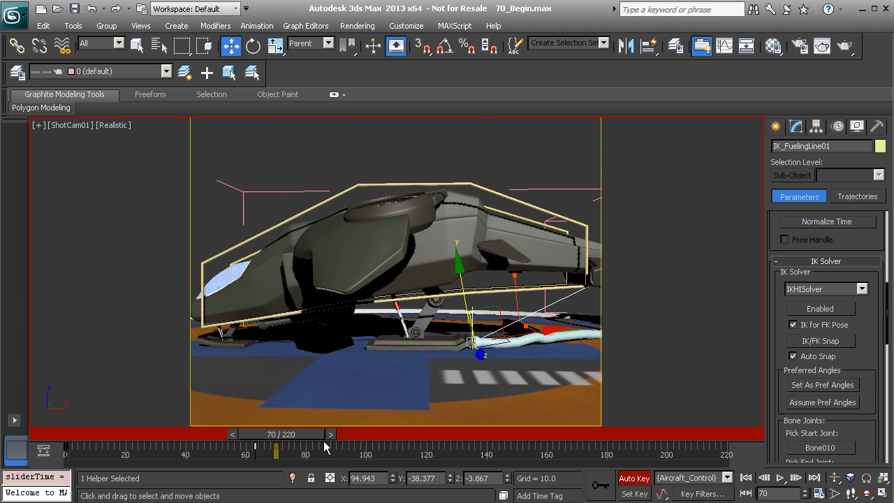
right_click(459, 96)
right_click(406, 93)
left_click(388, 92)
key("alt+w")
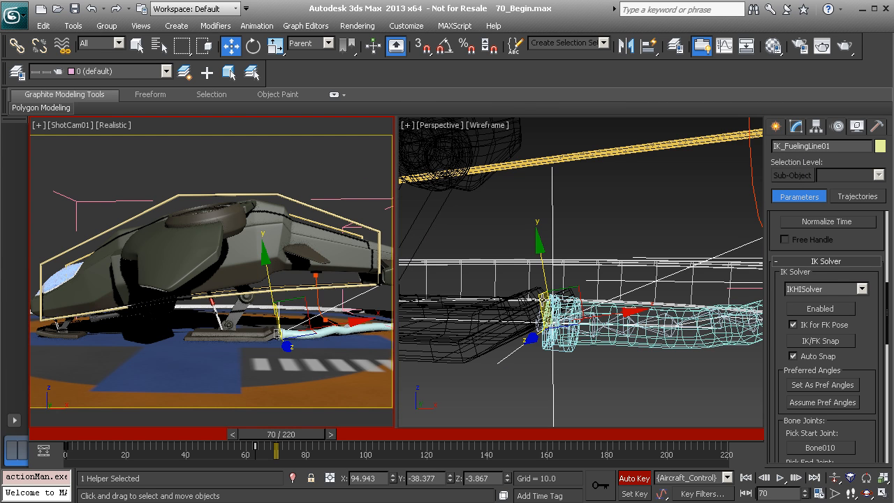
- Rotate Bone018 and its parent Bone008 sideways at frame 70 to swing the free end of the hose
mouse_move(514, 295)
middle_mouse_down("alt")
mouse_move(526, 299)
mouse_move(517, 303)
middle_mouse_up("alt")
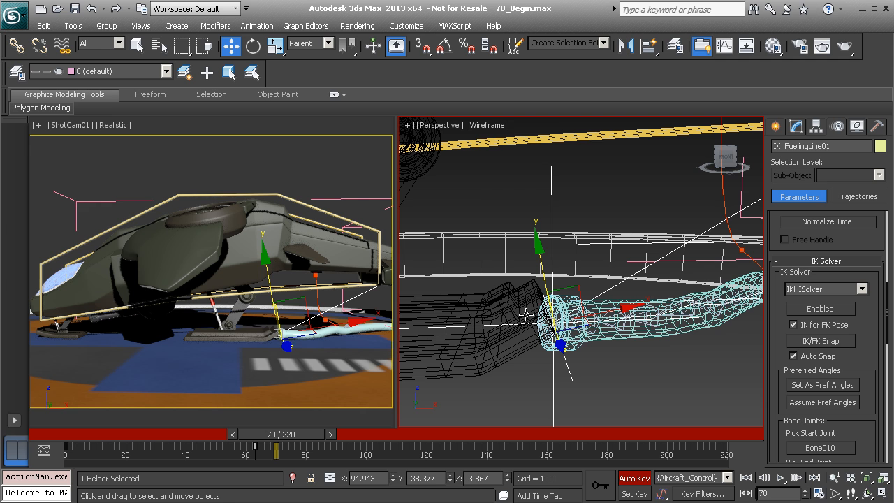
middle_click_drag(601, 300, 556, 296, "alt")
scroll(557, 296, "up", 4)
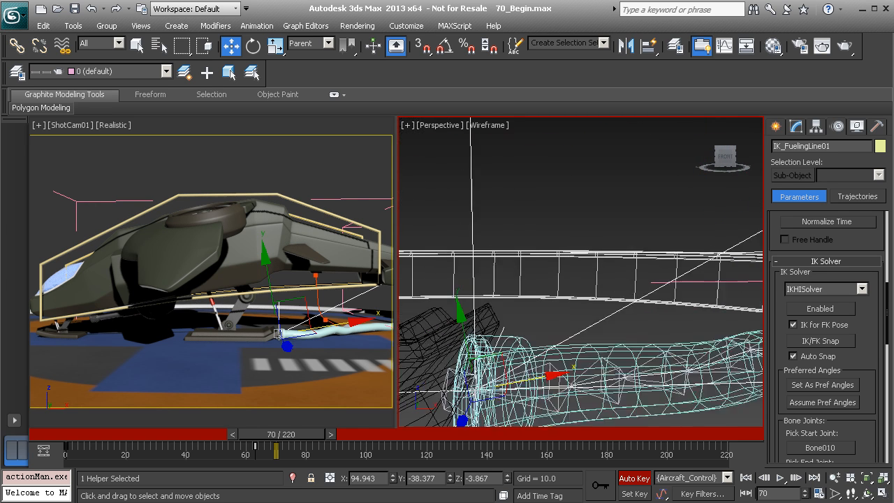
scroll(567, 312, "down", 2)
middle_click_drag(639, 334, 612, 277)
left_click(619, 238)
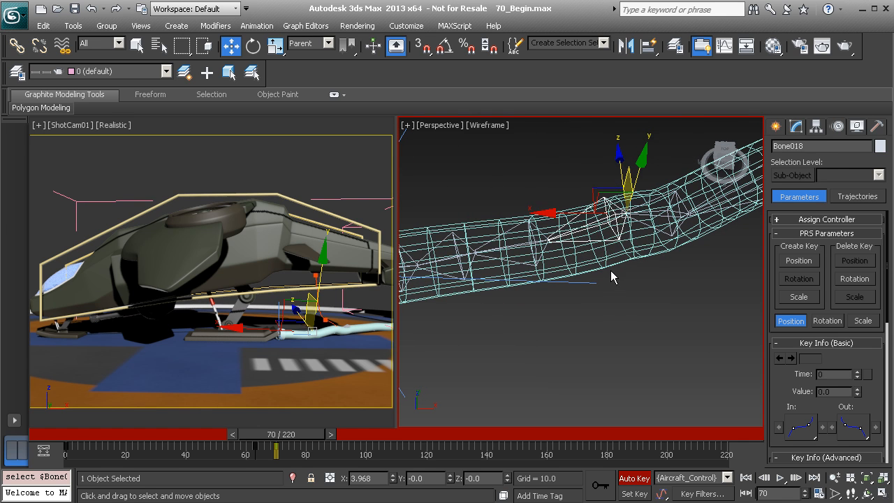
key("e")
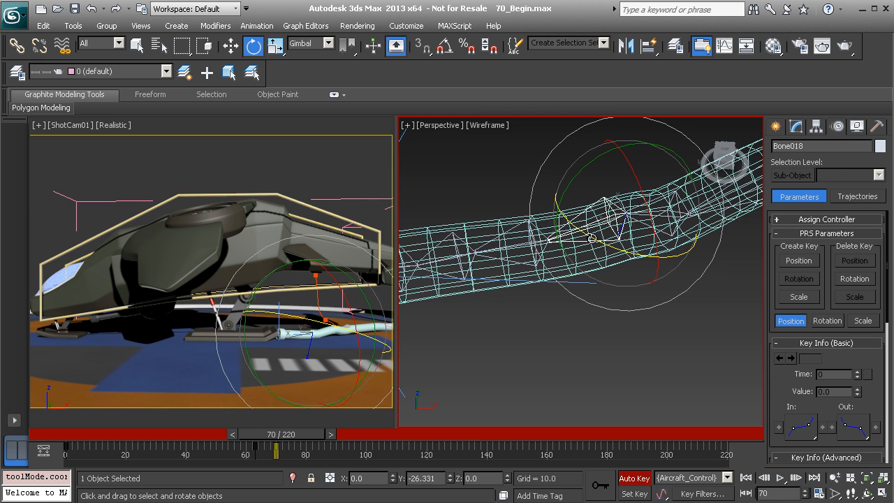
left_click_drag(591, 238, 620, 247)
key("Page_Up")
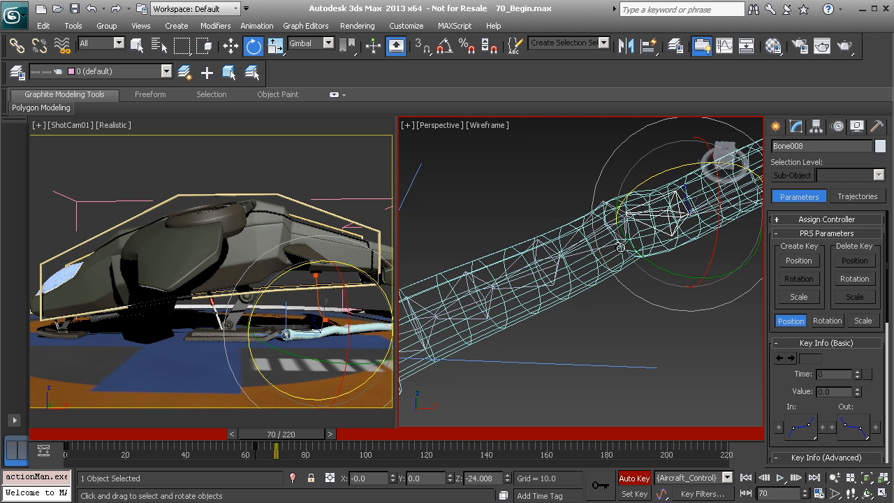
mouse_move(640, 252)
left_mouse_down()
mouse_move(658, 267)
mouse_move(651, 263)
left_mouse_up()
- Rotate Bone020, near the hose's free end, about 16.5 degrees on its Y axis and check the bend up close
key("Page_Down")
key("Page_Down")
key("Page_Down")
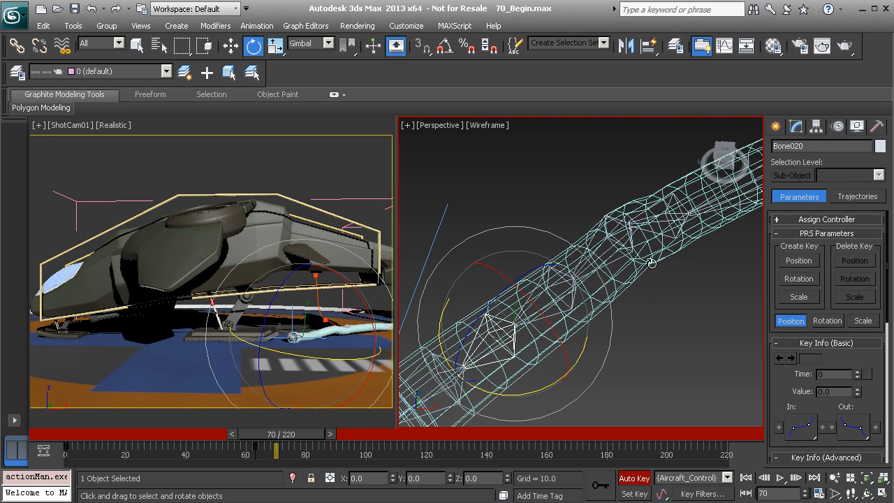
middle_click_drag(558, 323, 505, 312)
left_click_drag(511, 316, 533, 319)
mouse_move(301, 430)
left_mouse_down()
mouse_move(280, 436)
mouse_move(305, 444)
left_mouse_up()
middle_click_drag(611, 297, 534, 279, "alt")
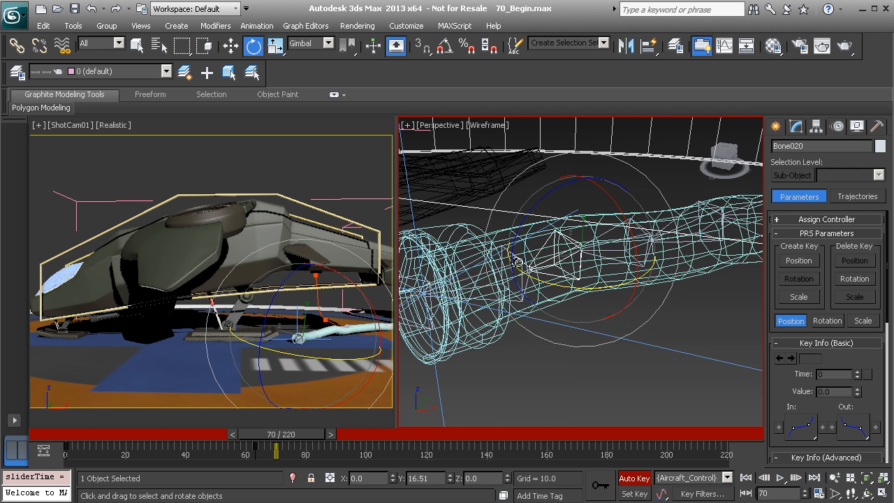
- Rotate Bone021, the child of Bone020, about 5.7 degrees on its Z axis at frame 70 and preview the motion
key("Page_Down")
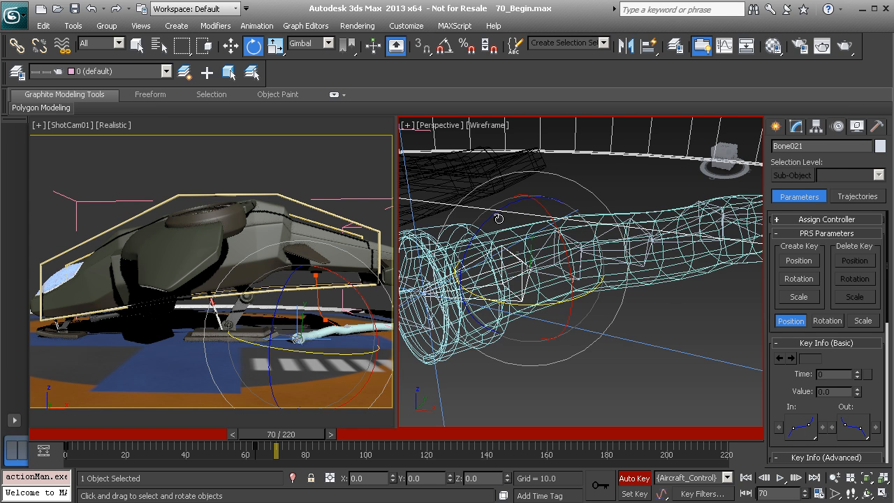
left_click_drag(498, 217, 494, 211)
mouse_move(294, 440)
left_mouse_down()
mouse_move(268, 441)
mouse_move(296, 441)
left_mouse_up()
key("e")
middle_click_drag(606, 243, 573, 258, "alt")
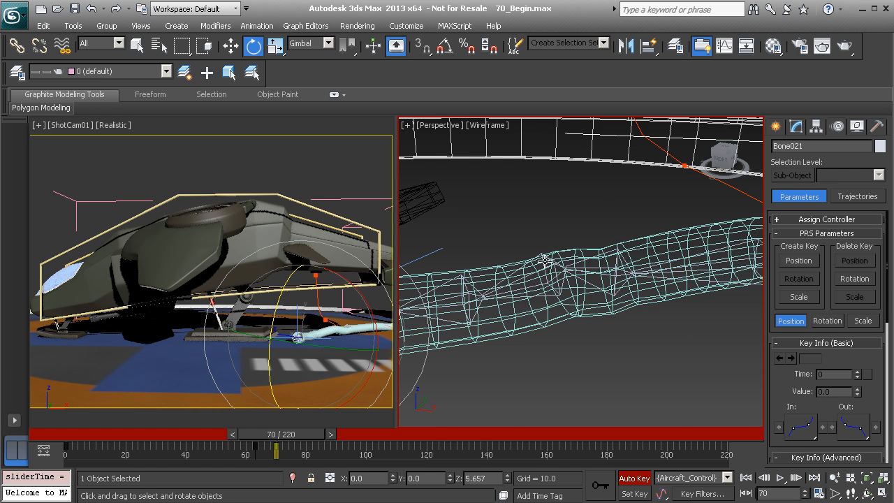
- Try shifting the frame 70 key of Bone007 and all its child bones to frame 71, and preview the motion
left_click(614, 251)
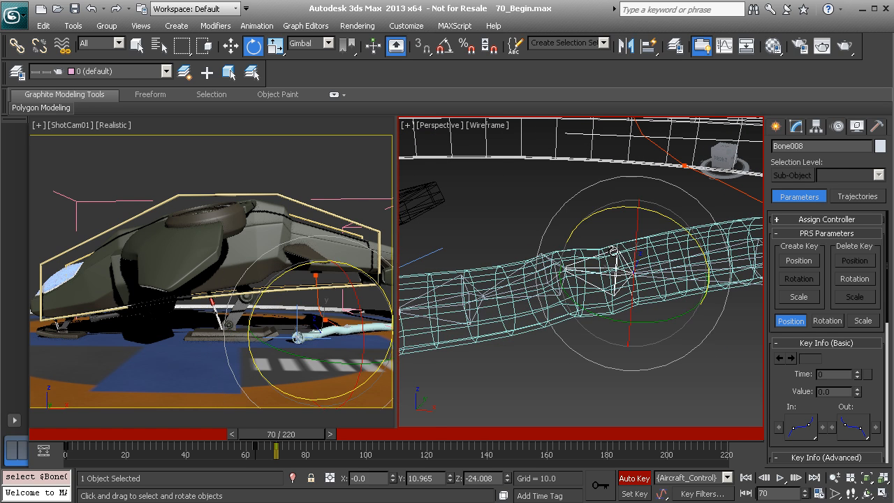
left_click(722, 250)
left_click(722, 249)
middle_click_drag(746, 246, 641, 264)
left_click(681, 248)
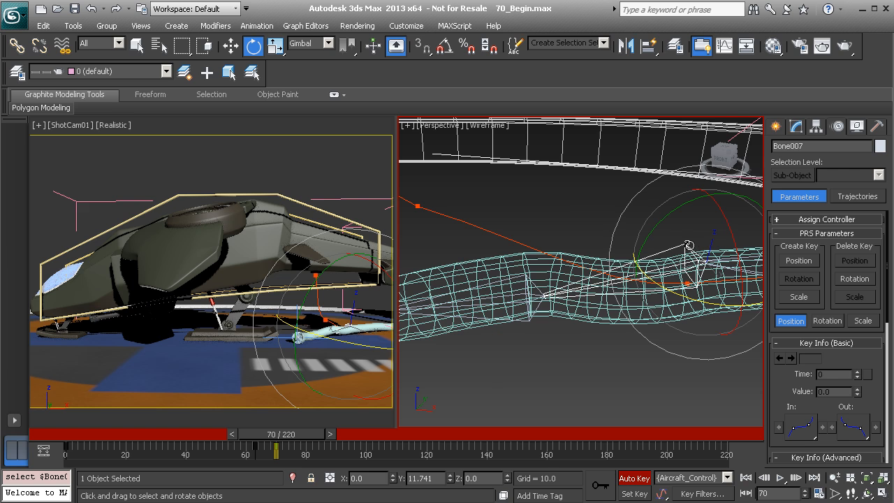
double_click(689, 245)
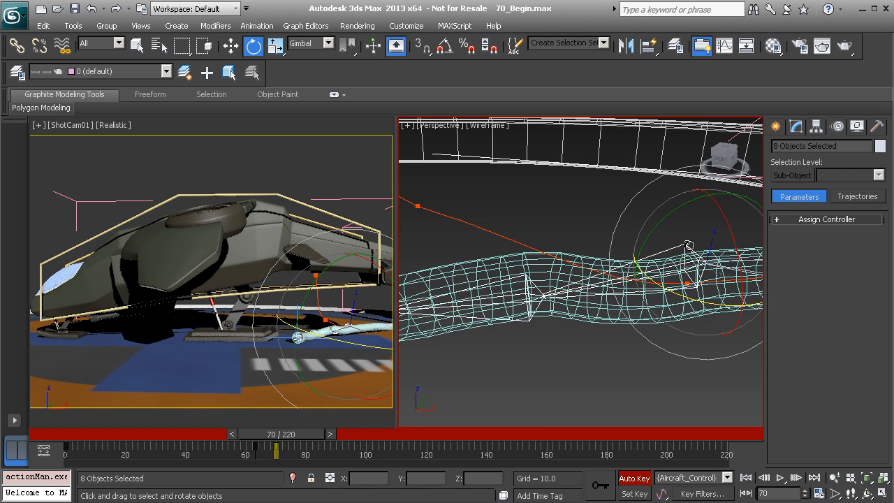
middle_click_drag(547, 278, 713, 237)
scroll(712, 237, "down", 3)
scroll(580, 273, "down", 3)
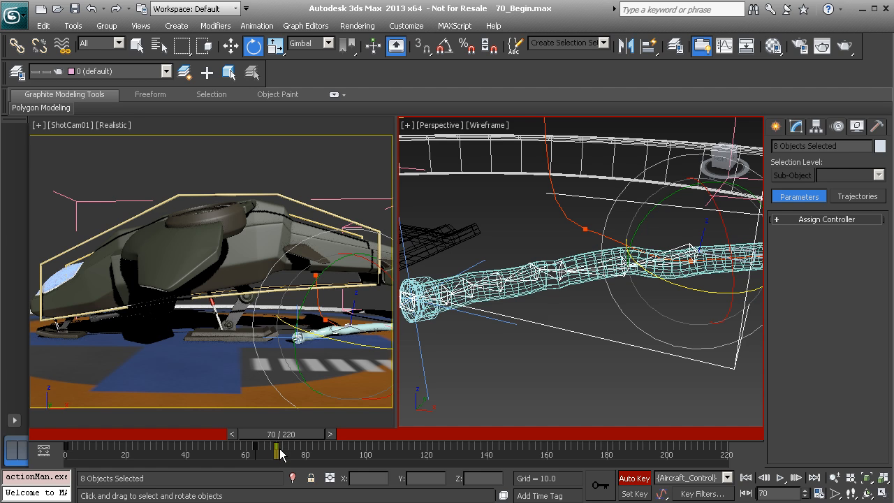
scroll(578, 282, "up", 2)
scroll(554, 300, "up", 3)
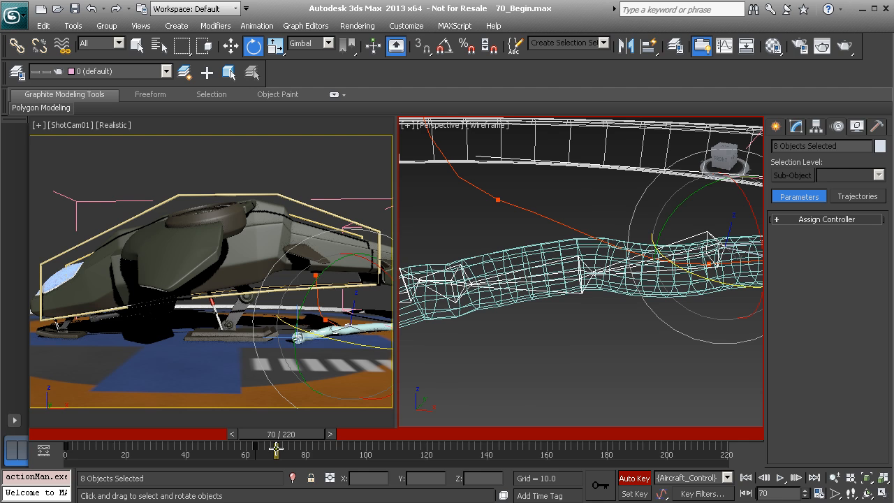
left_click_drag(278, 449, 280, 451)
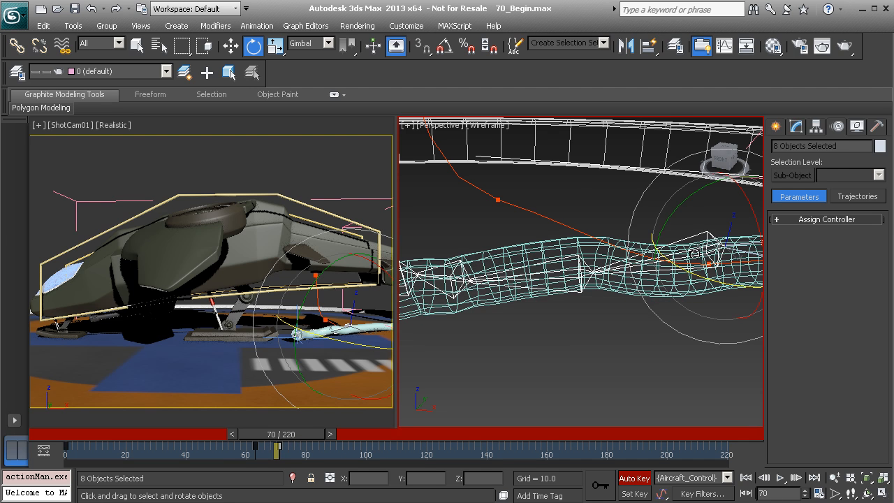
left_click_drag(300, 437, 306, 446)
key("e")
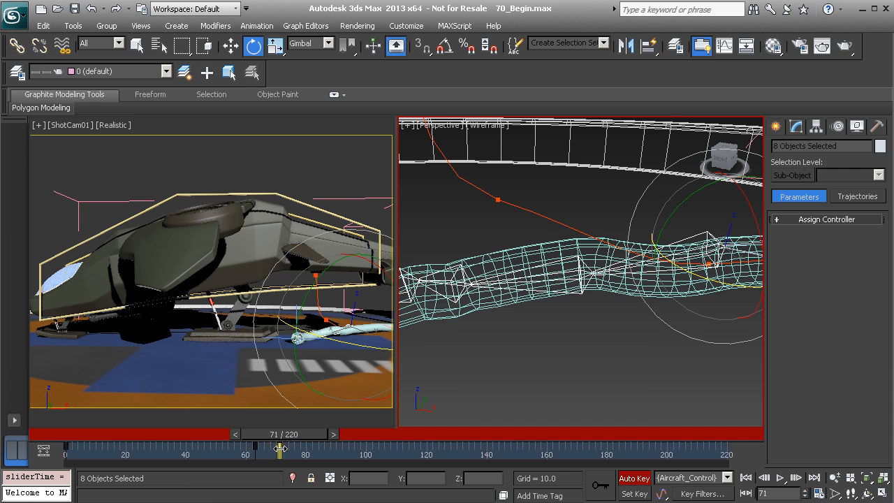
left_click_drag(279, 448, 298, 438)
key("e")
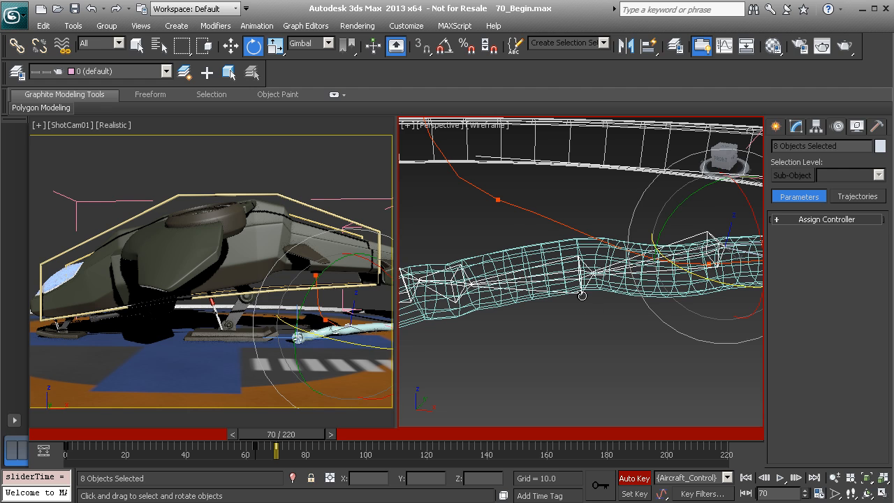
- Move the frame 70 keys of Bone017 and its child bones to frame 71, and those of Bone008 and its child bones to frame 72
left_click(582, 295)
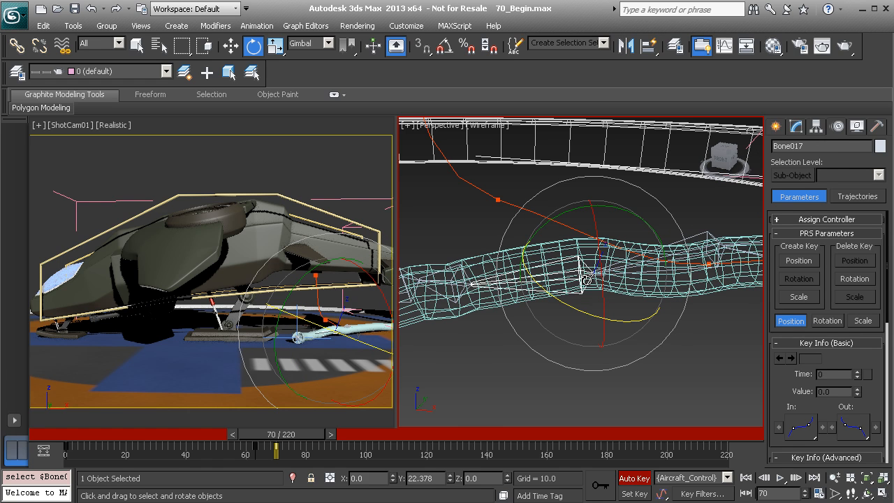
double_click(585, 279)
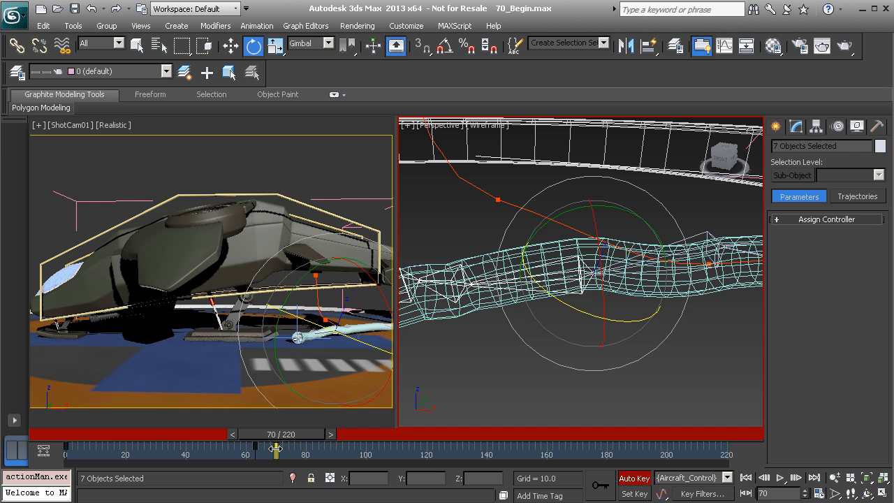
left_click_drag(278, 448, 279, 448)
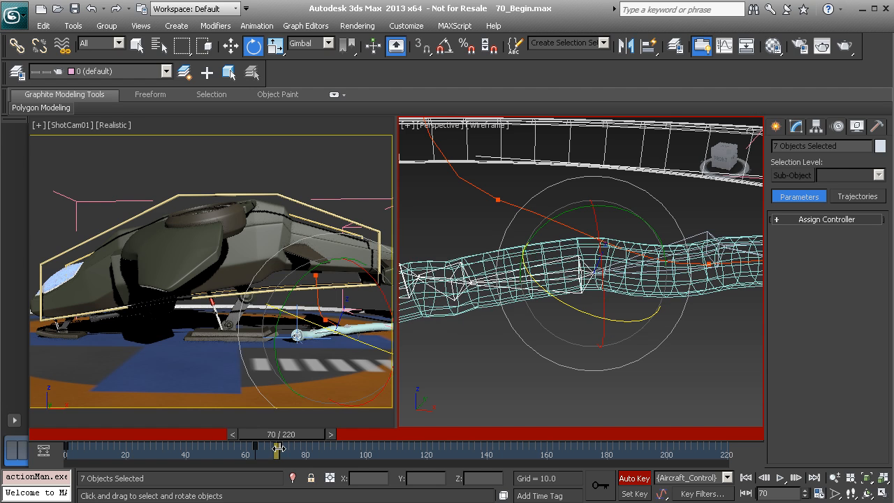
middle_click_drag(573, 282, 593, 281)
left_click(579, 282)
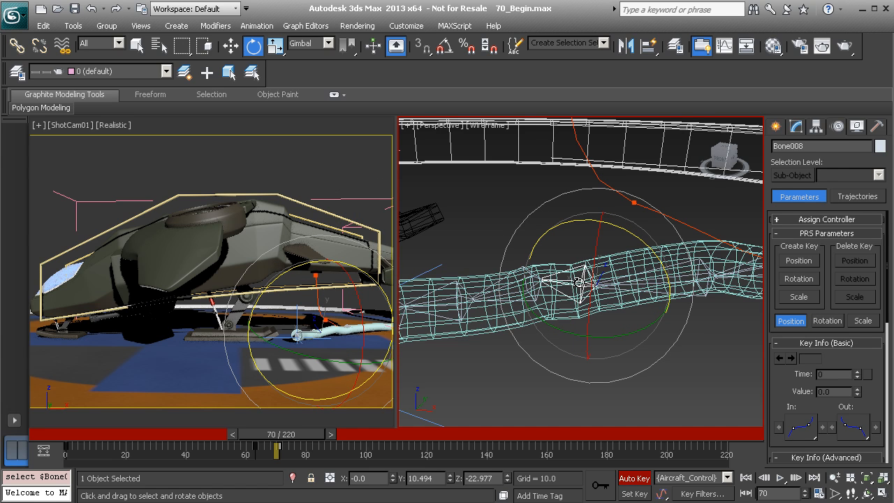
double_click(579, 282)
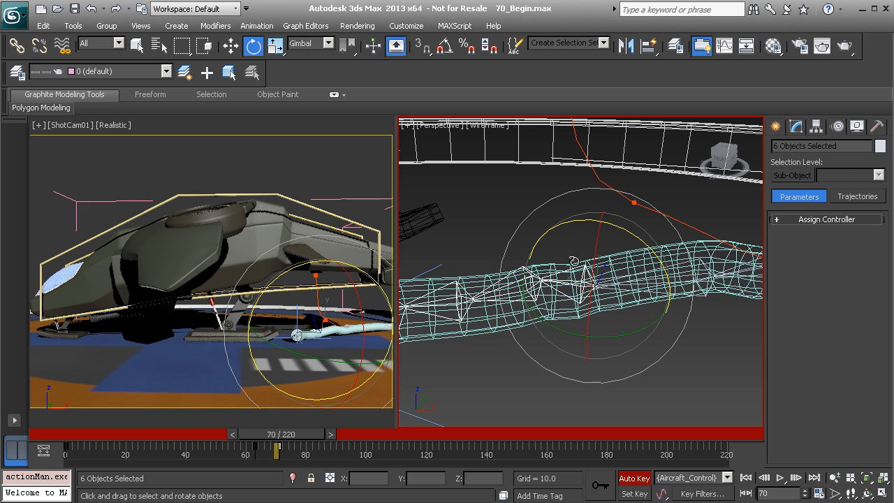
left_click_drag(280, 446, 282, 447)
- Move the keys of Bone018 and its child bones to frame 73, and those of Bone019 and its child bones to frame 74
middle_click_drag(493, 327, 548, 305)
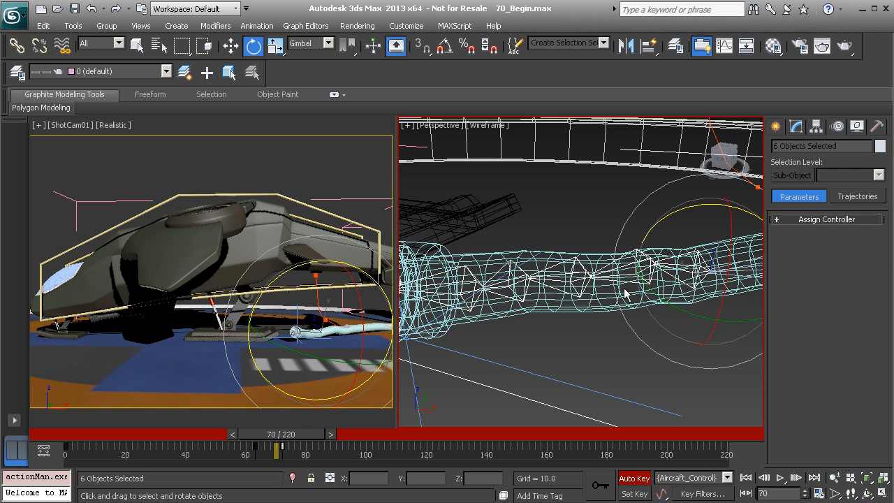
left_click(643, 257)
double_click(644, 258)
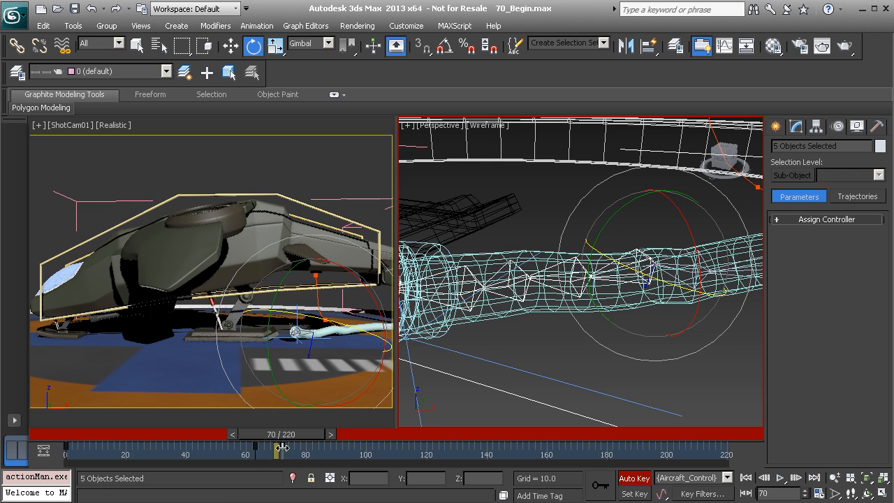
left_click_drag(283, 447, 285, 448)
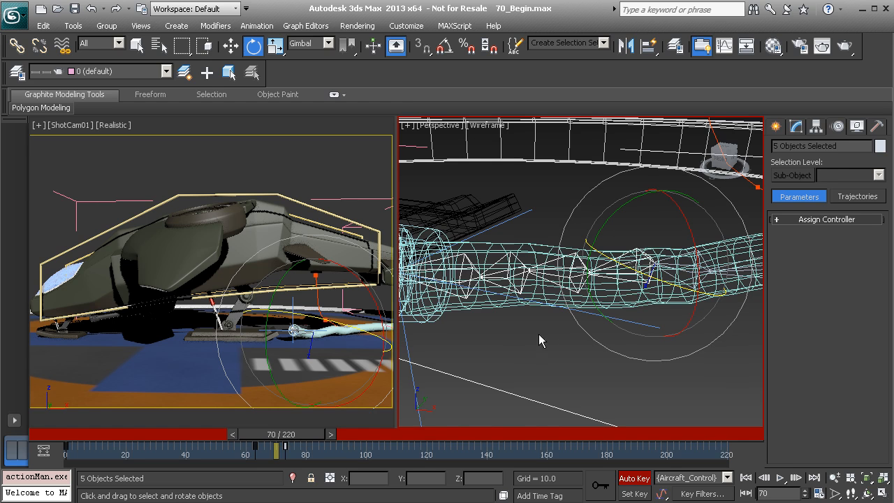
middle_click_drag(539, 334, 546, 324)
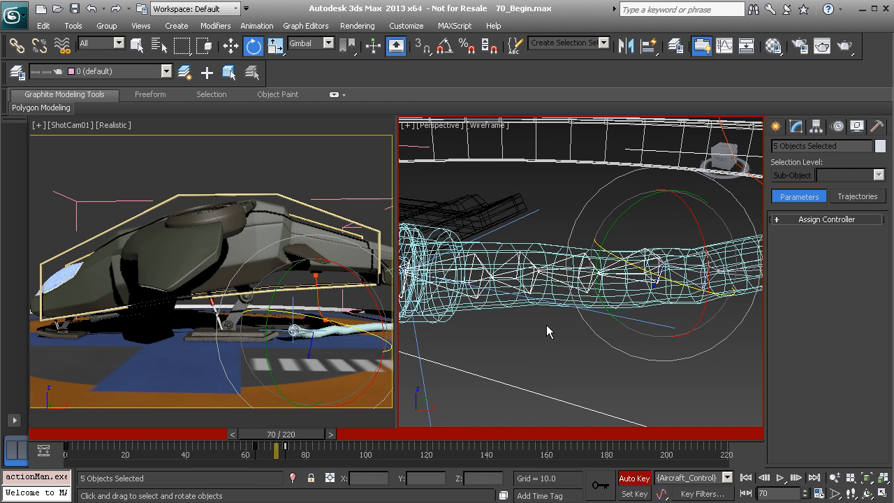
left_click(591, 265)
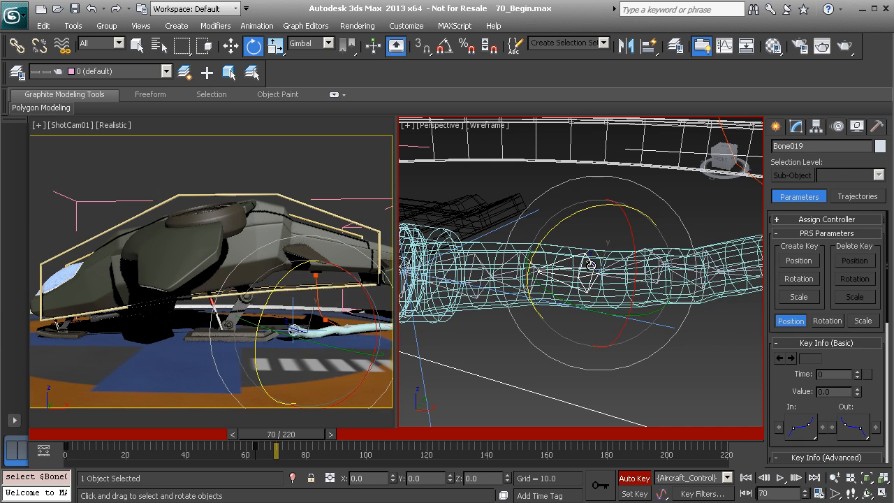
key("ctrl+Page_Down")
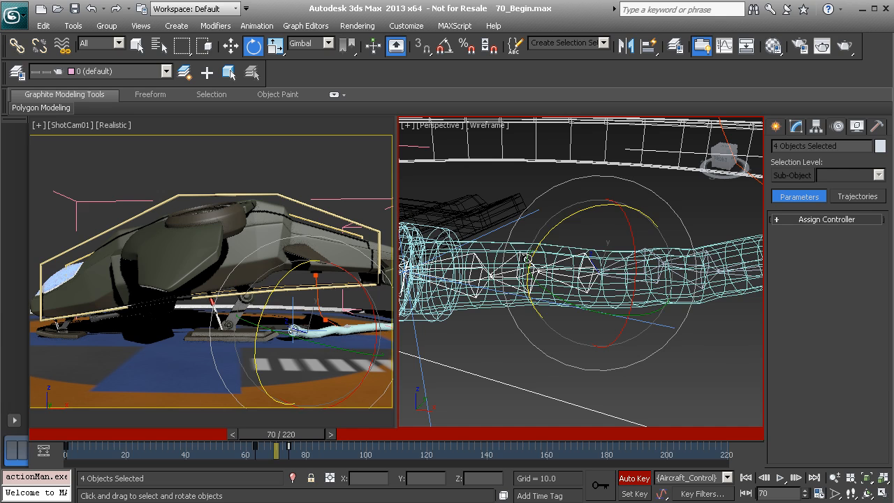
- Move the keys of Bone020 and its child bones to frame 75, and the key of Bone021 to frame 76
left_click(528, 258)
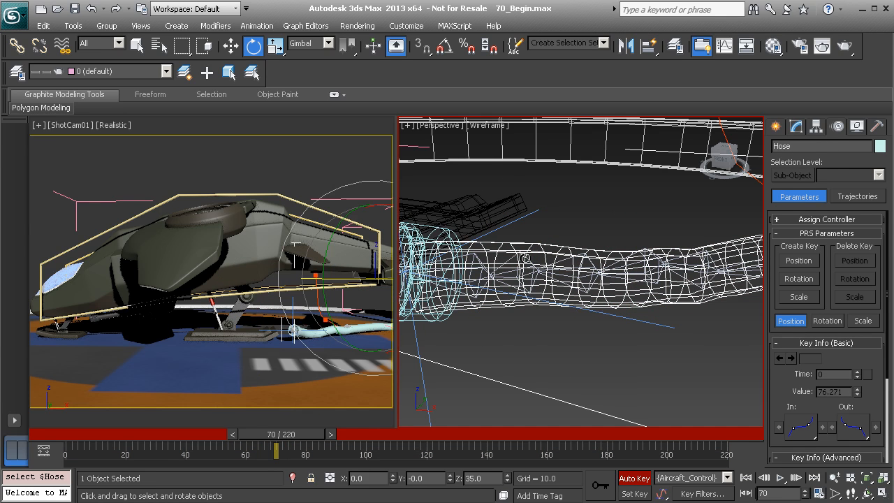
double_click(527, 259)
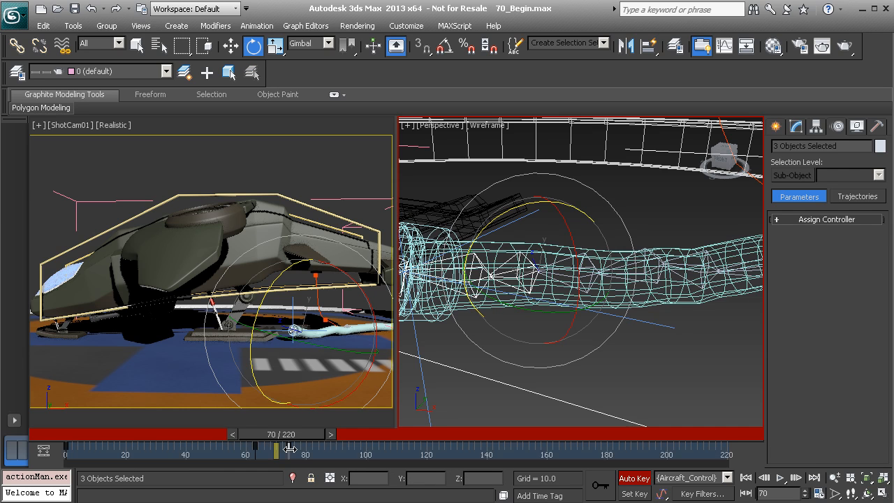
left_click(484, 272)
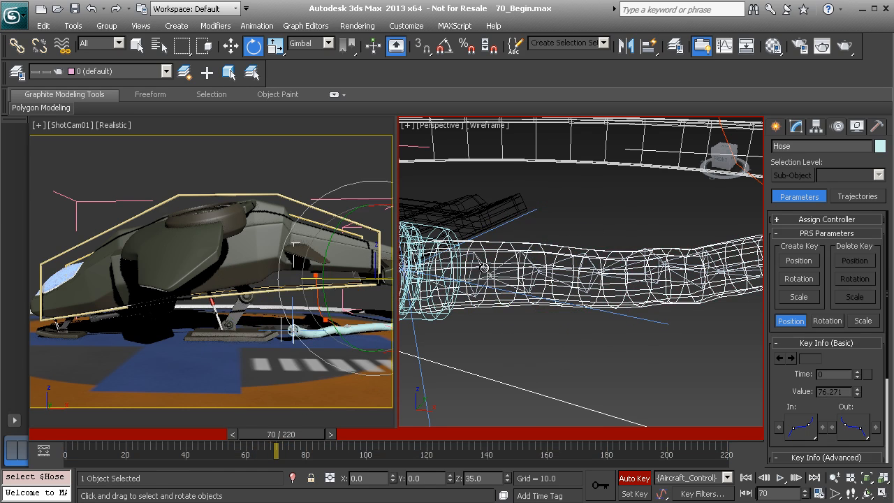
left_click(481, 267)
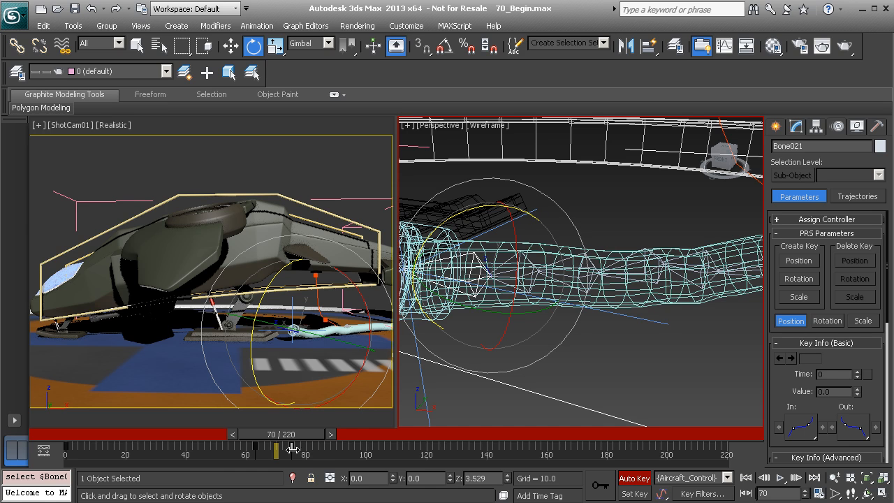
- At frame 67, rotate Bone019 to about 15 degrees on its Z axis to curl the falling hose
left_click_drag(303, 434, 295, 467)
key("e")
middle_click_drag(601, 235, 585, 280)
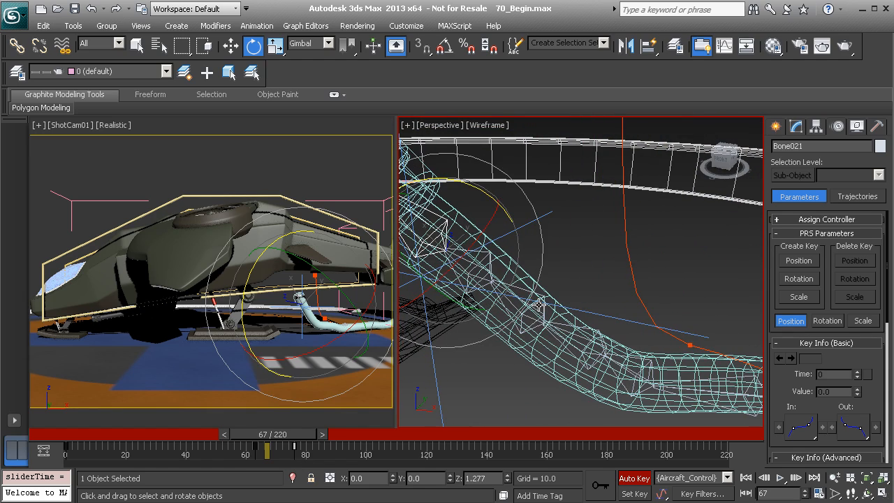
left_click(523, 291)
middle_click_drag(545, 308, 549, 287, "alt")
left_click_drag(543, 260, 572, 305)
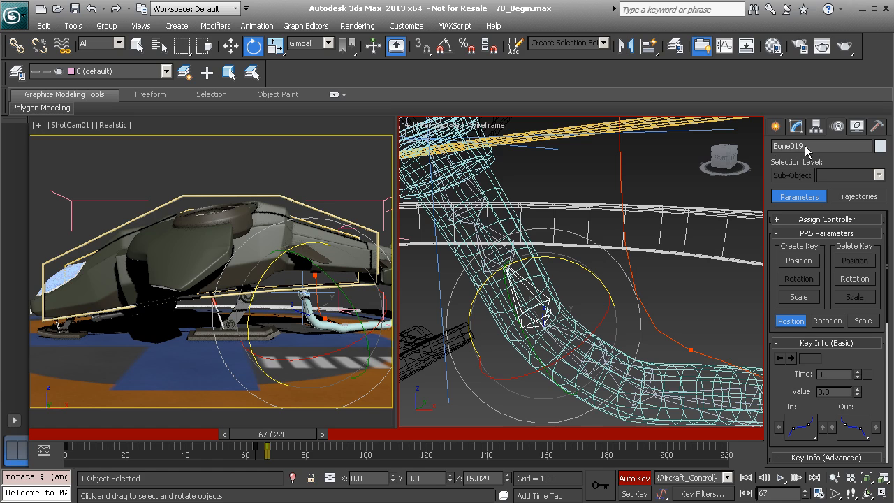
- Rotate Bone021 at frame 67 to adjust the angle of the hose's nozzle end
left_click(479, 195)
middle_click_drag(519, 221, 534, 230)
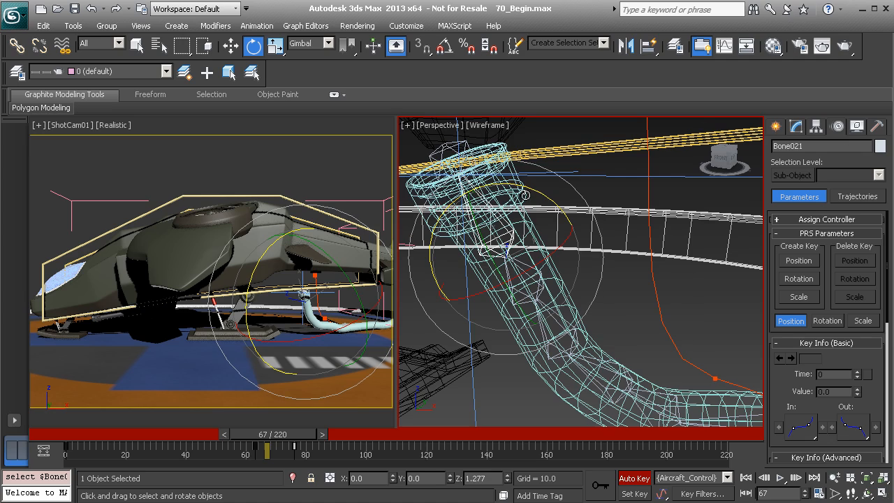
left_click_drag(530, 189, 588, 219)
- At frame 76, rotate Bone019 to about 1.6 degrees on its Z axis and preview the hose up to frame 78
left_click_drag(284, 434, 314, 453)
key("e")
middle_click_drag(484, 370, 494, 304)
middle_click_drag(532, 329, 529, 322, "alt")
left_click(529, 335)
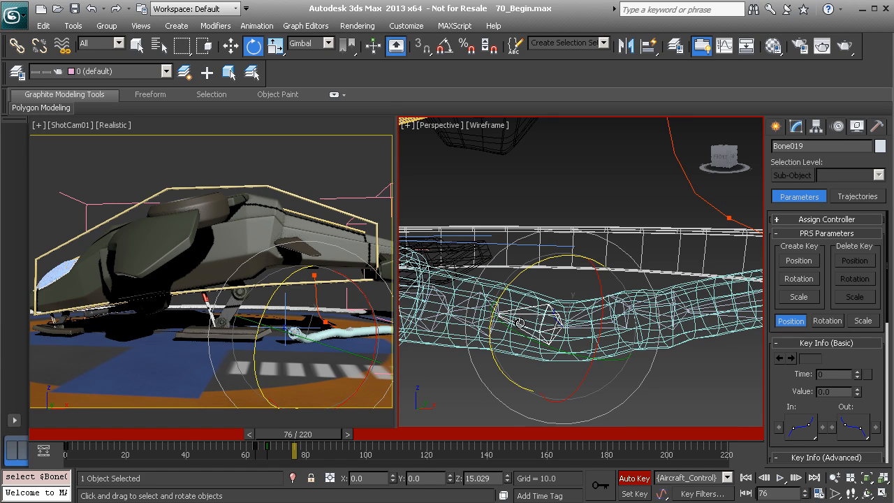
left_click_drag(511, 281, 502, 300)
mouse_move(314, 445)
left_mouse_down()
mouse_move(270, 445)
mouse_move(318, 445)
left_mouse_up()
key("e")
middle_click_drag(582, 323, 555, 329, "alt")
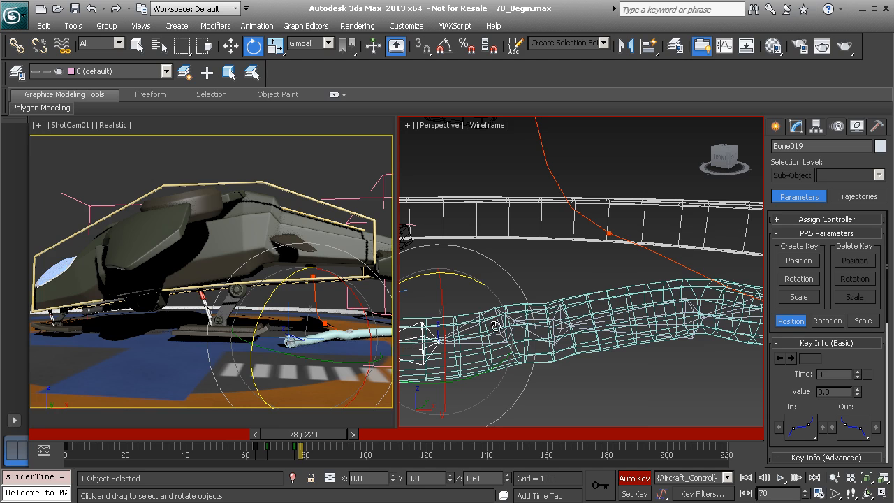
- At frame 72, rotate Bone007 to about 8.8 degrees on its Y axis and preview the motion up to frame 74
left_click(494, 312)
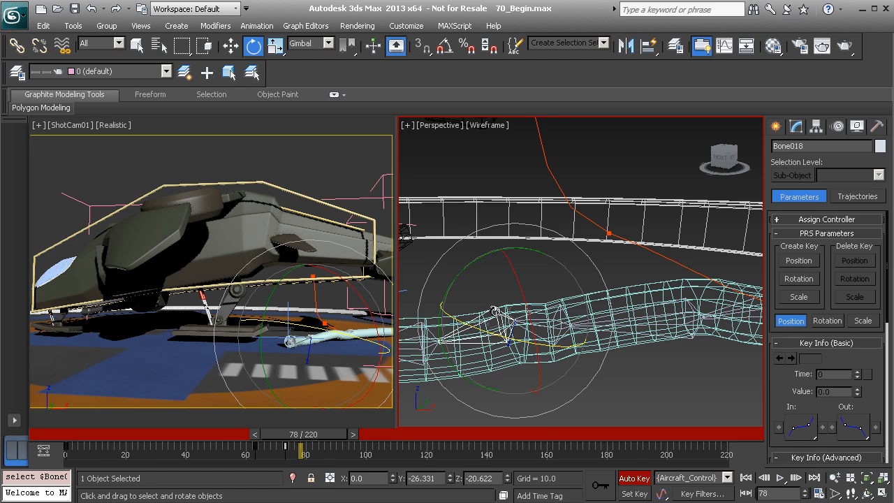
key("Page_Up")
key("Page_Up")
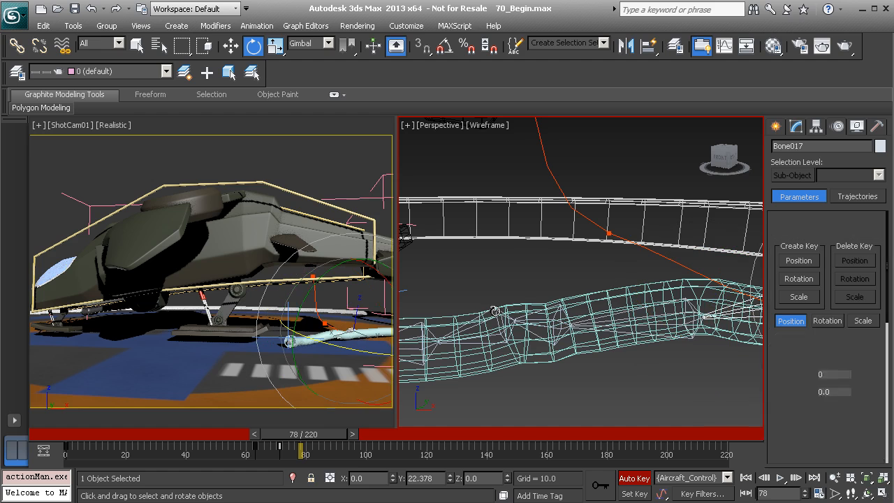
left_click_drag(305, 436, 289, 469)
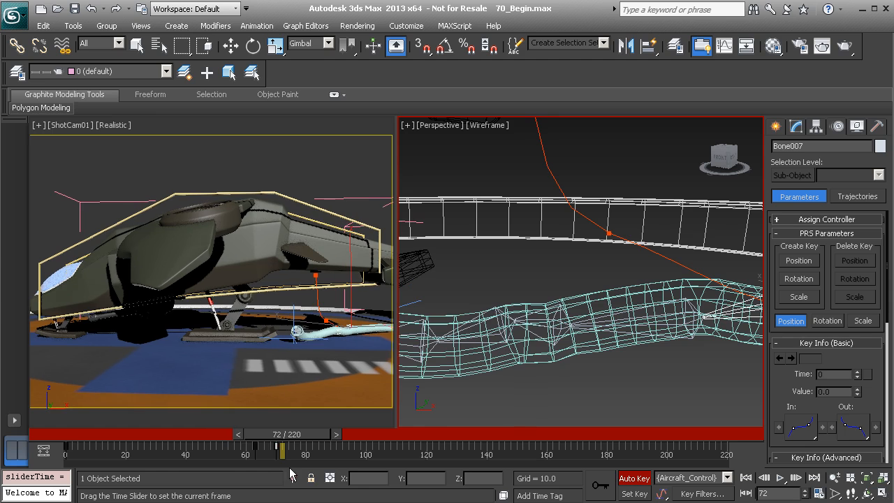
key("e")
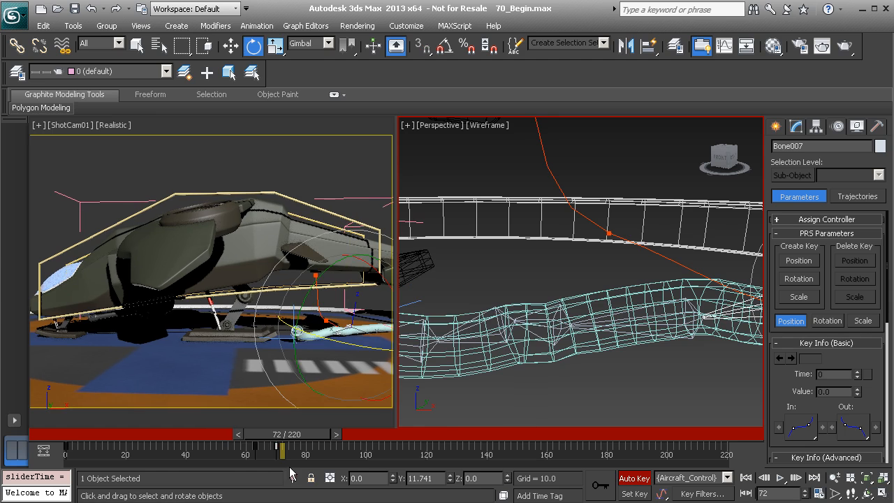
left_click(312, 286)
left_click_drag(312, 287, 315, 285)
left_click_drag(301, 435, 309, 435)
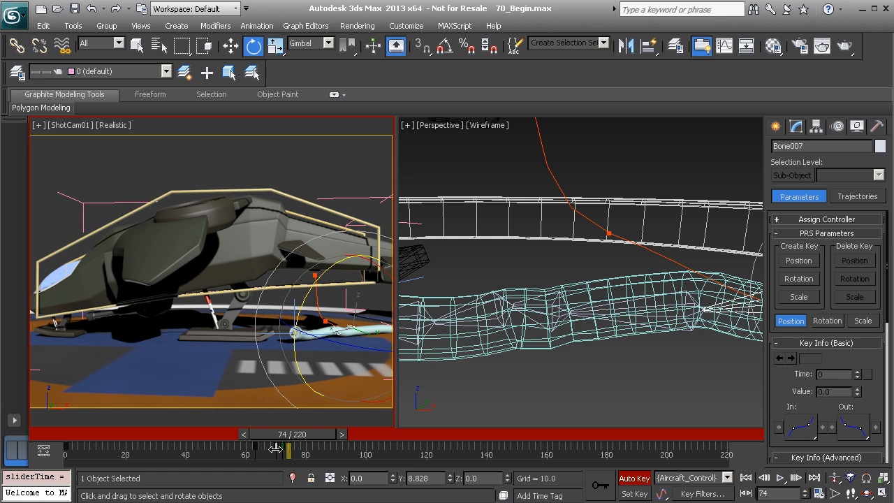
- Copy Bone007's rotation key from frame 70 to frame 74 and maximize the ShotCam01 view
mouse_move(276, 448)
left_mouse_down("shift")
mouse_move(287, 457)
mouse_move(307, 438)
mouse_move(292, 438)
mouse_move(323, 442)
mouse_move(296, 451)
mouse_move(327, 447)
mouse_move(285, 447)
left_mouse_up("shift")
right_click(301, 161)
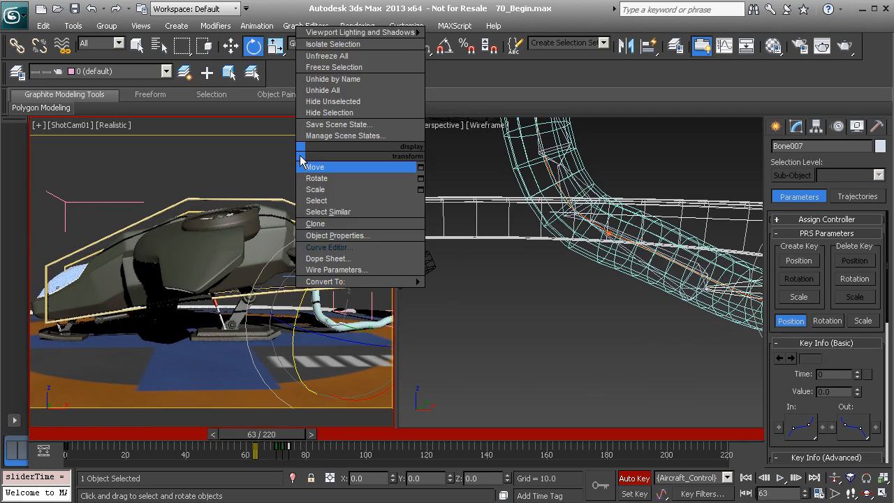
left_click(242, 152)
key("alt+w")
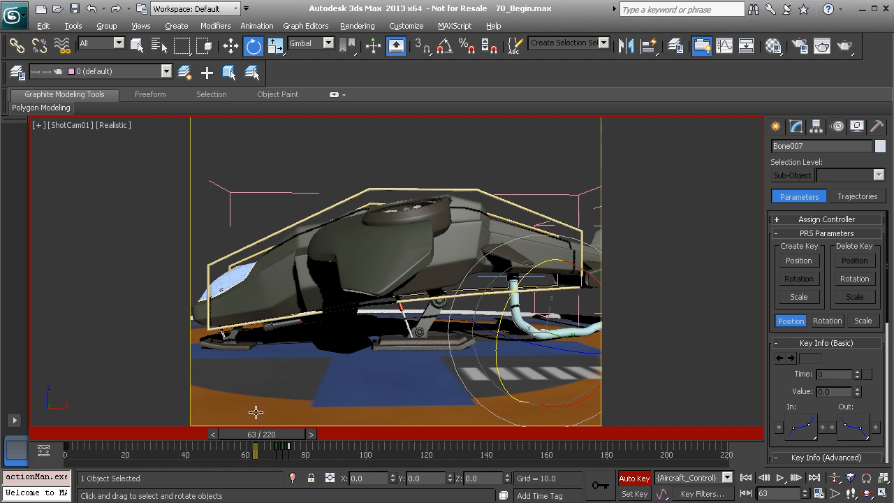
- Clear the selection and play the detaching hose animation from frame 44 in the ShotCam01 view
left_click_drag(266, 435, 198, 447)
left_click(286, 161)
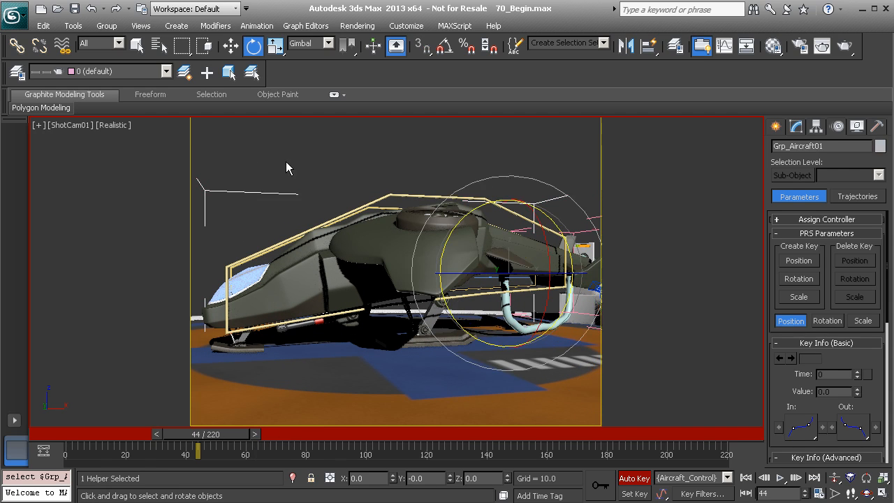
left_click(291, 126)
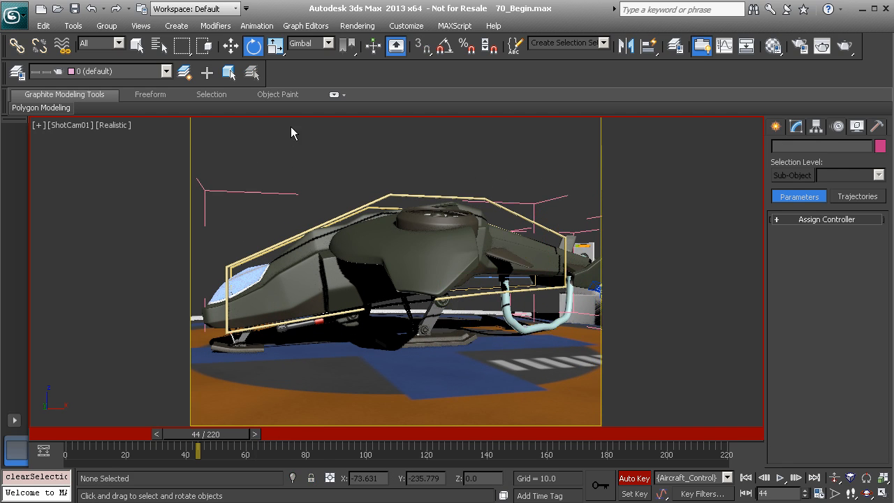
left_click(782, 478)
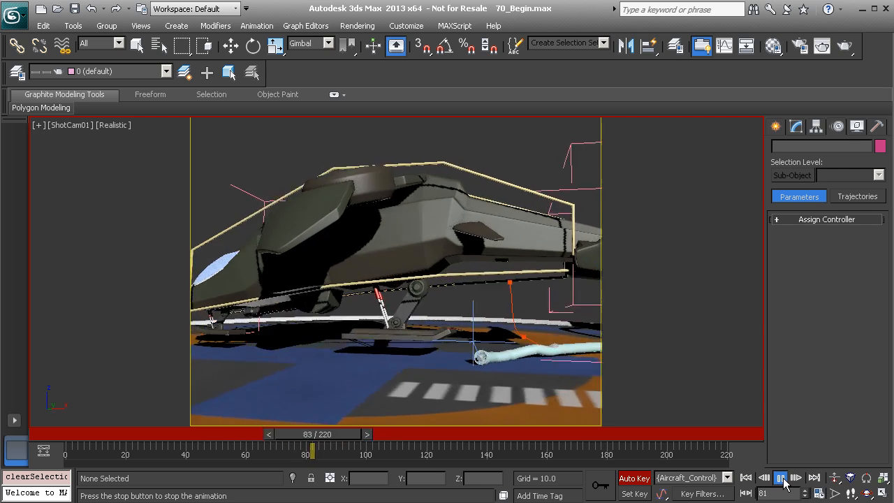
left_click(782, 478)
- At frame 72, rotate Bone021 on its Z axis to swing the nozzle end of the falling hose downward
left_click_drag(349, 434, 301, 453)
key("e")
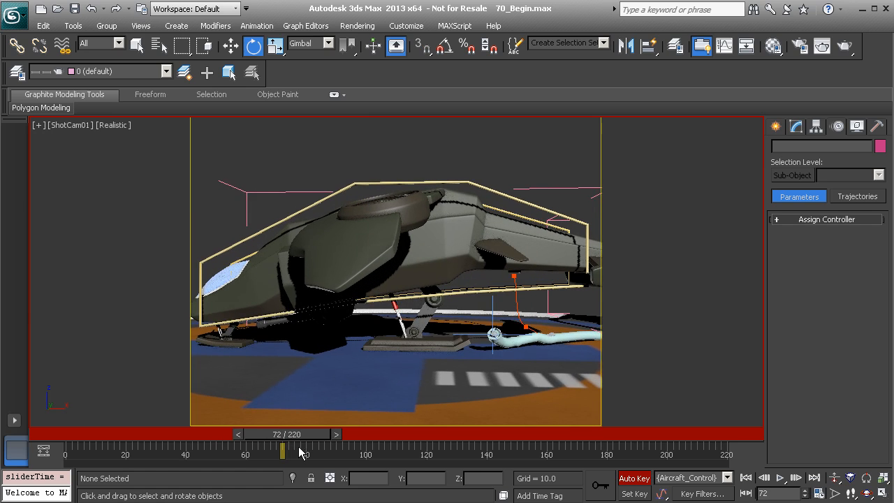
key("alt+w")
middle_click_drag(523, 311, 515, 306, "alt")
left_click(489, 323)
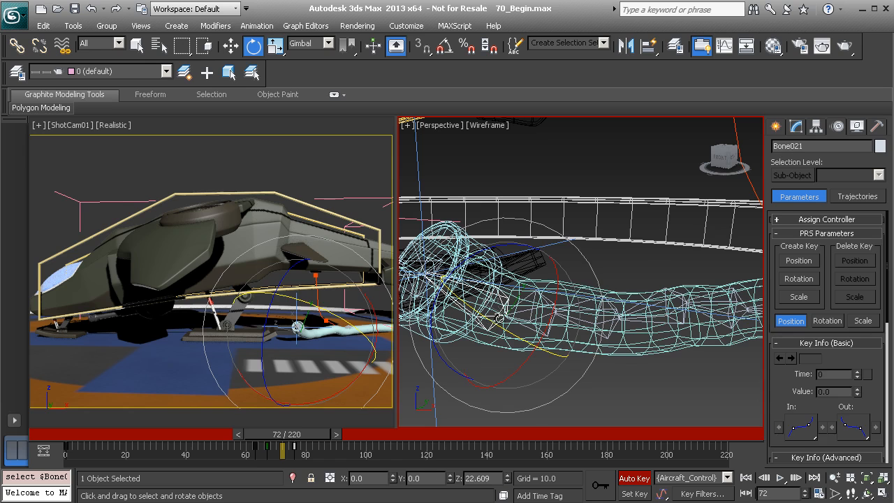
mouse_move(302, 445)
left_mouse_down()
mouse_move(285, 444)
mouse_move(302, 444)
left_mouse_up()
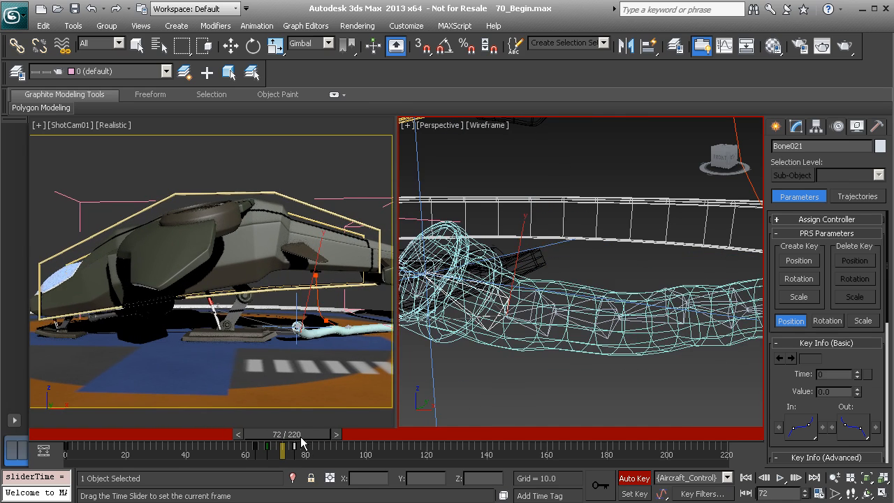
key("e")
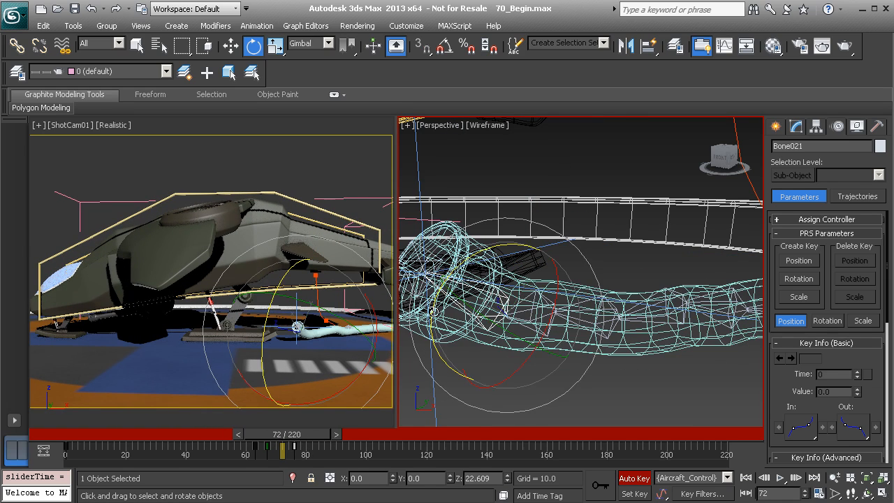
left_click_drag(433, 310, 445, 386)
- At frame 74, rotate Bone021 on its Z axis to adjust how the nozzle end settles
mouse_move(290, 447)
left_mouse_down()
mouse_move(280, 446)
mouse_move(304, 441)
left_mouse_up()
key("e")
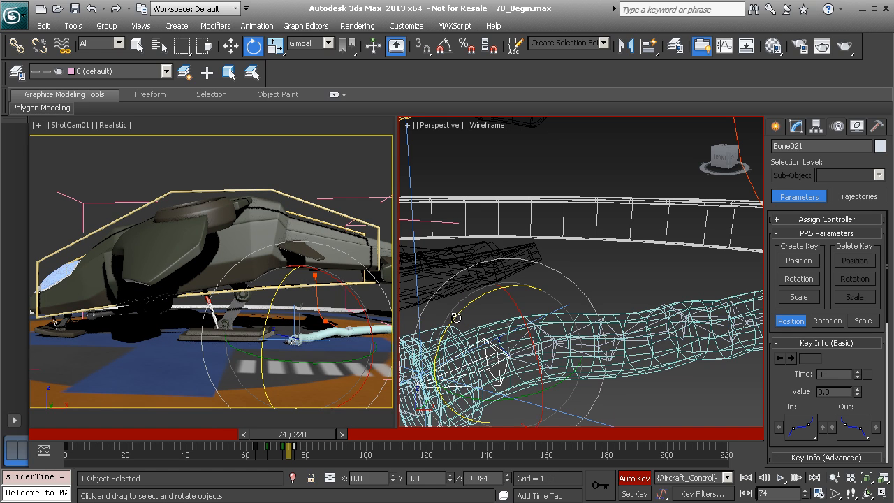
left_click_drag(452, 320, 481, 307)
- Clear the selection and play the hose fall from frame 66 in the maximized ShotCam01 view
left_click_drag(315, 432, 271, 434)
key("e")
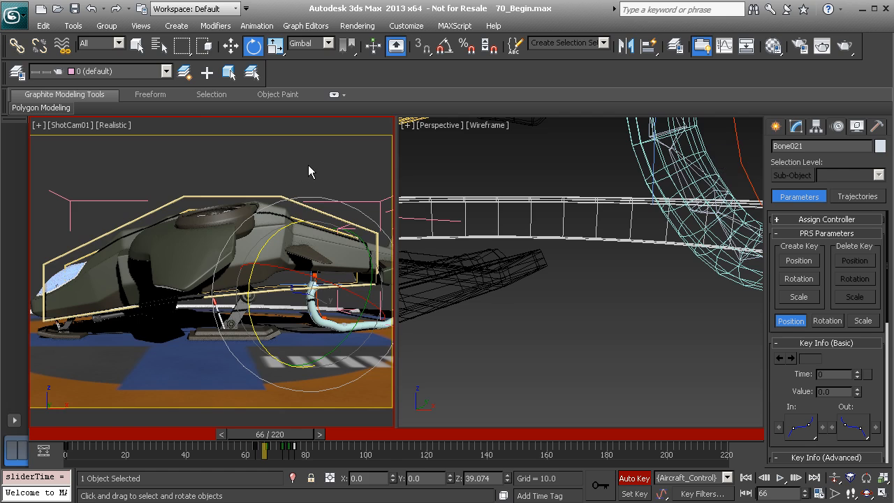
key("alt+w")
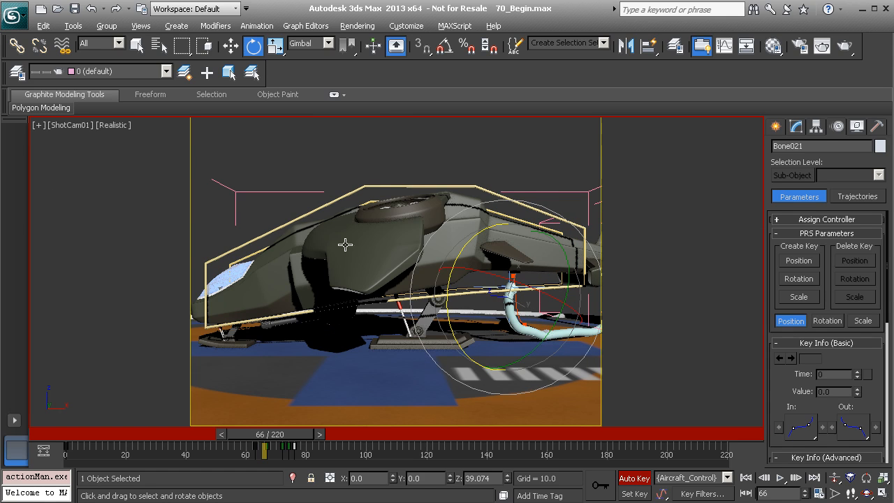
left_click(337, 152)
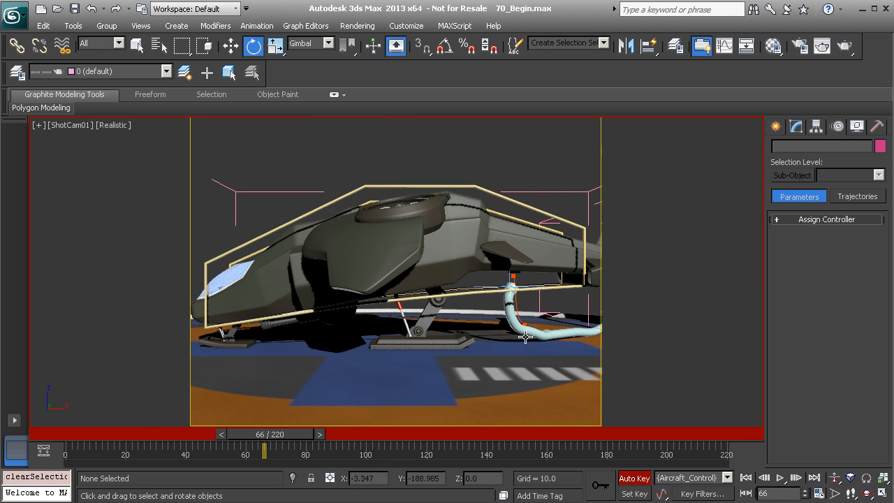
left_click(779, 479)
left_click(781, 479)
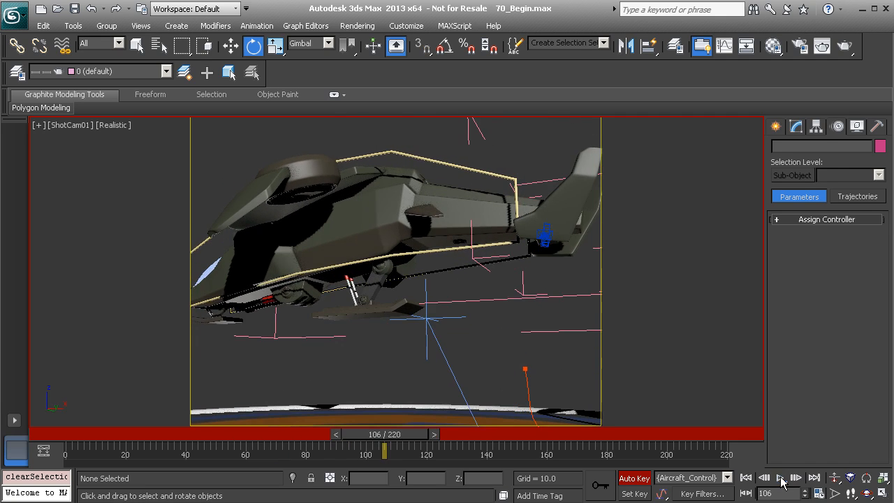
- Replay the animation from frame 61 and scrub back to frame 80 to examine the hose on the ground
left_click_drag(342, 434, 214, 434)
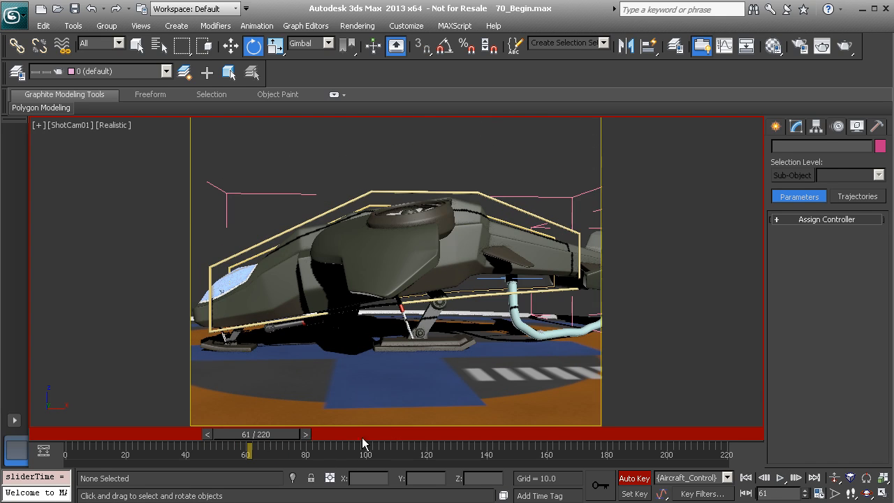
left_click(779, 478)
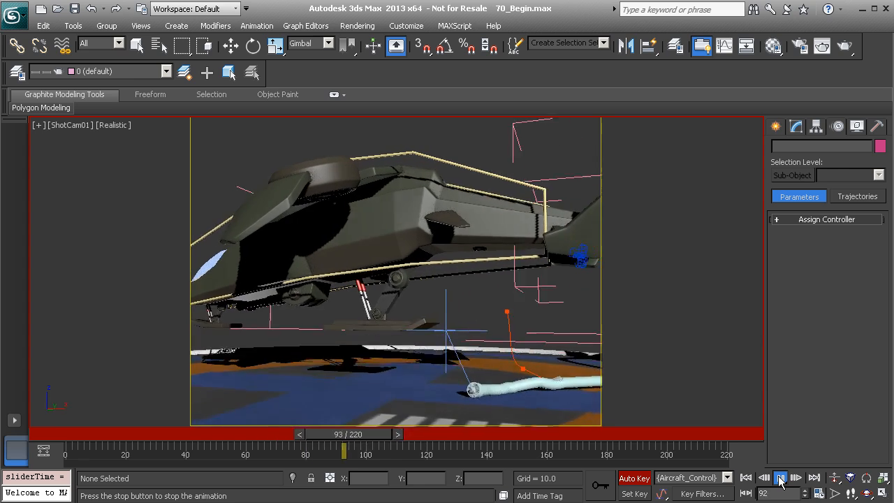
left_click(781, 479)
left_click_drag(397, 427, 320, 444)
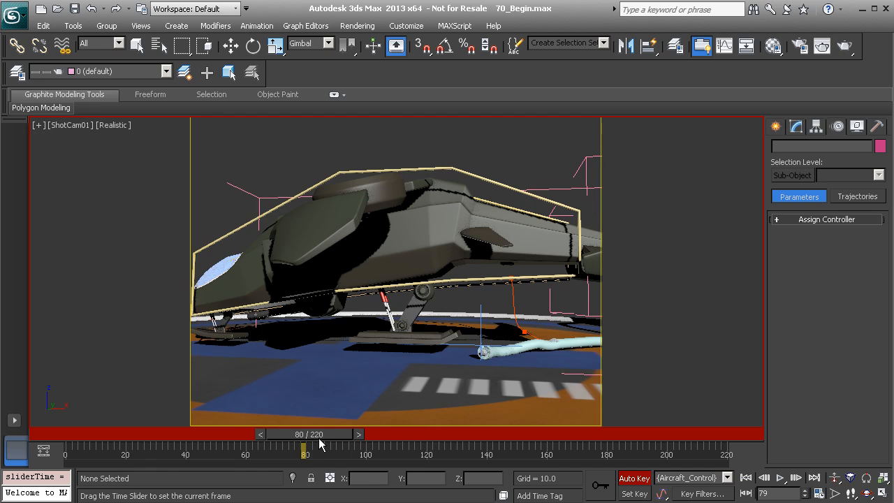
key("e")
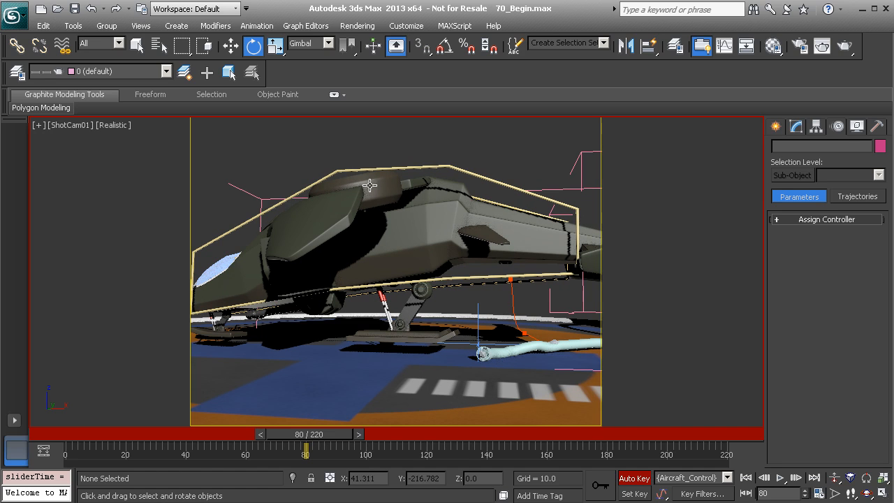